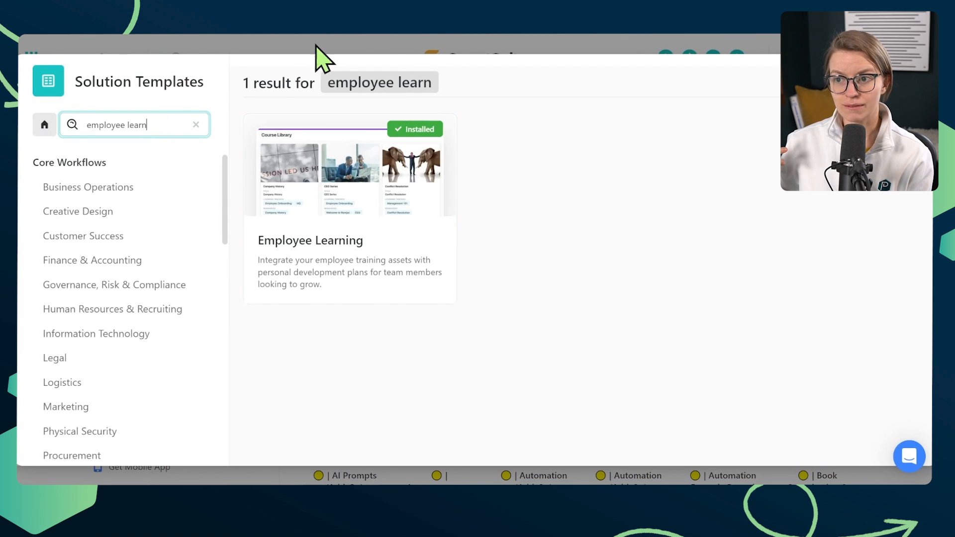
Use the Employee Learning solution template and open its Resource Library table.
mouse_move(283, 222)
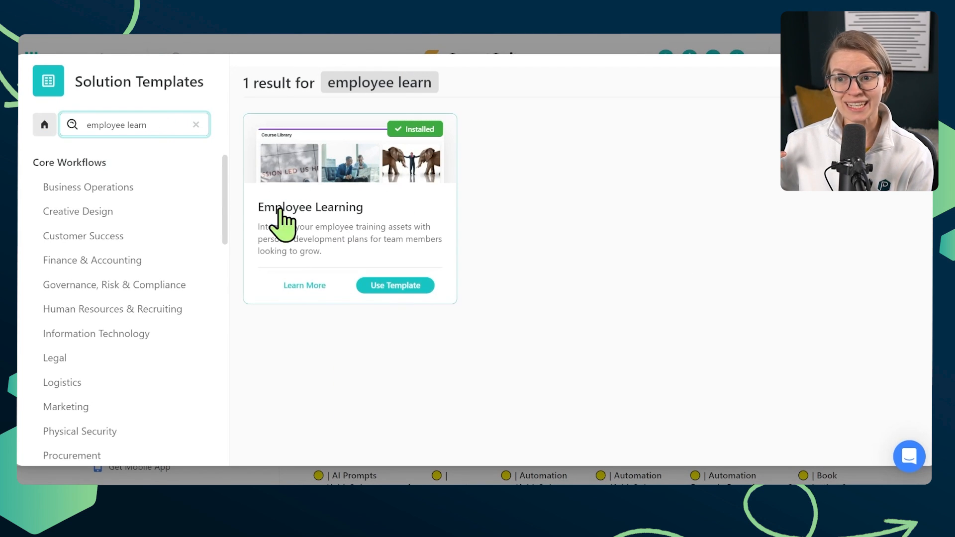
left_click(387, 285)
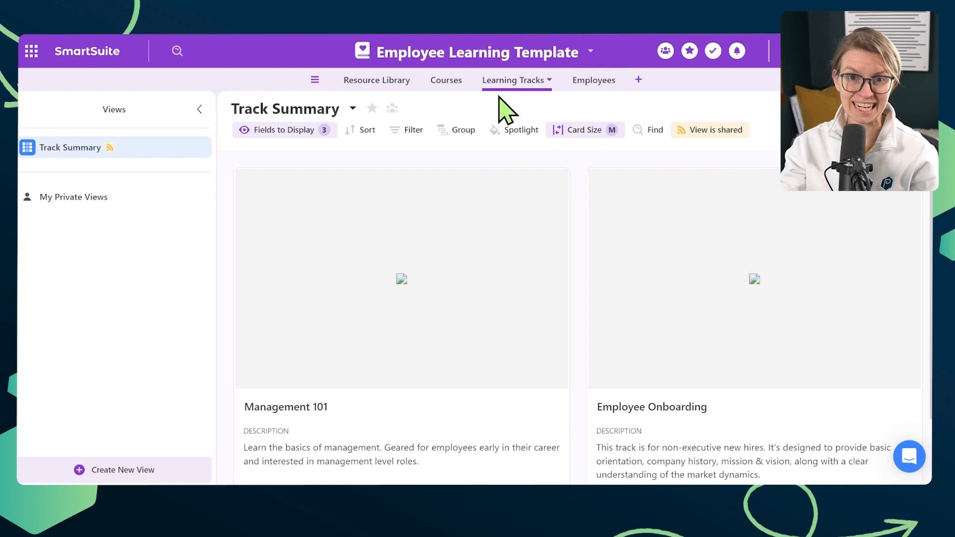
left_click(405, 84)
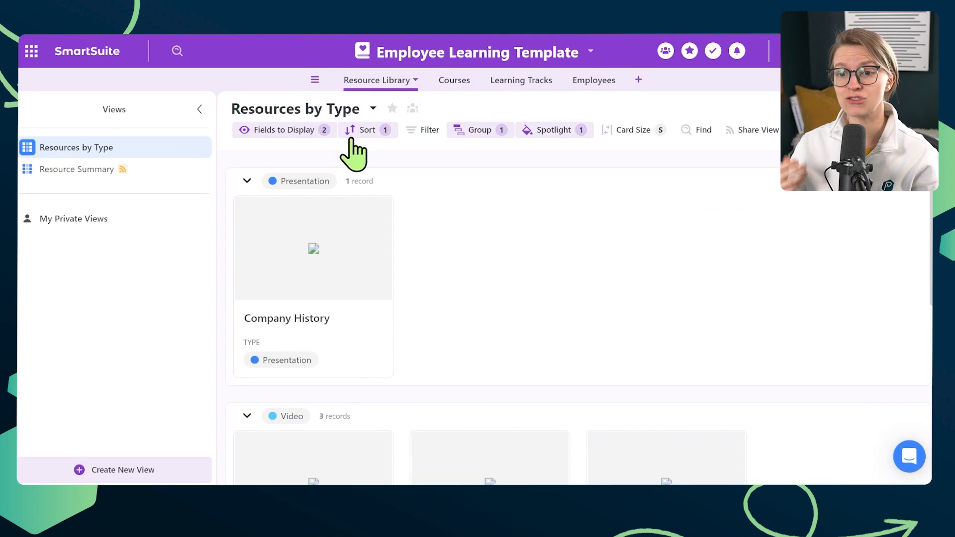
Examine the Company History record's general information, linked courses and resource documentation, and close the record by saving it.
left_click(318, 316)
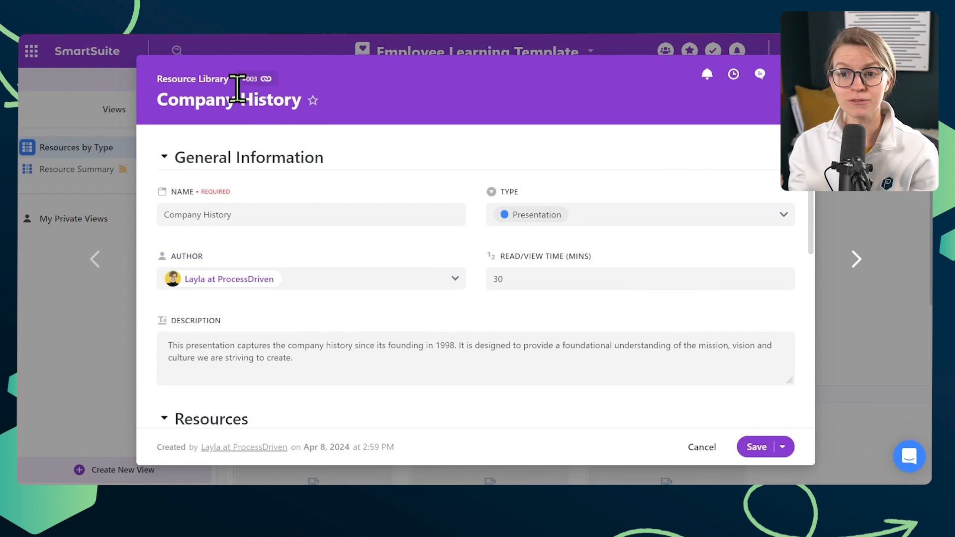
left_click_drag(236, 96, 149, 94)
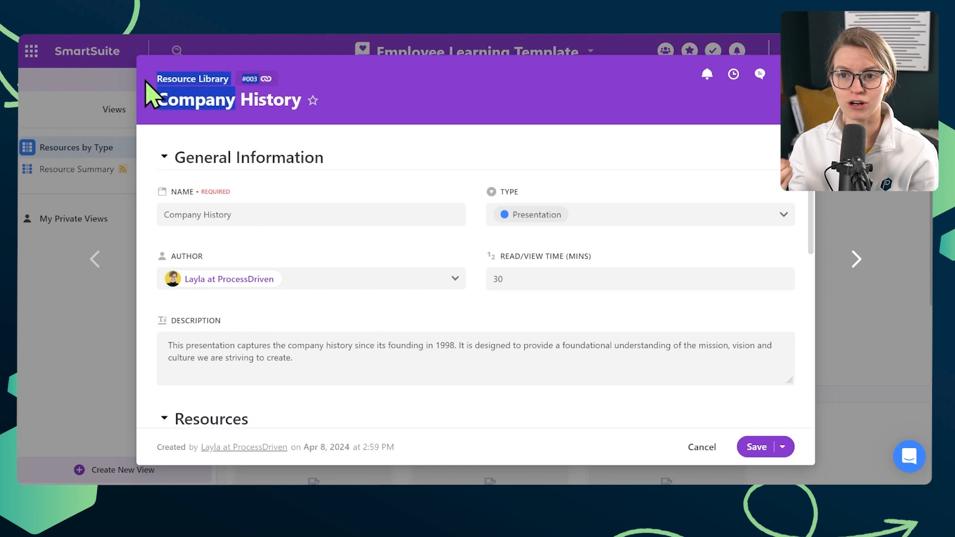
left_click(166, 149)
scroll(309, 154, "down", 3)
scroll(318, 196, "up", 3)
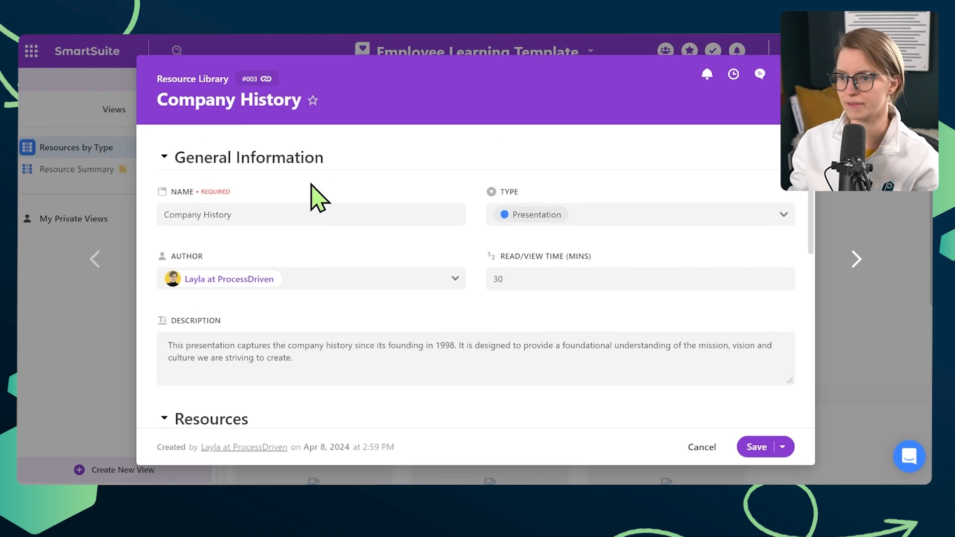
left_click(595, 218)
left_click(389, 250)
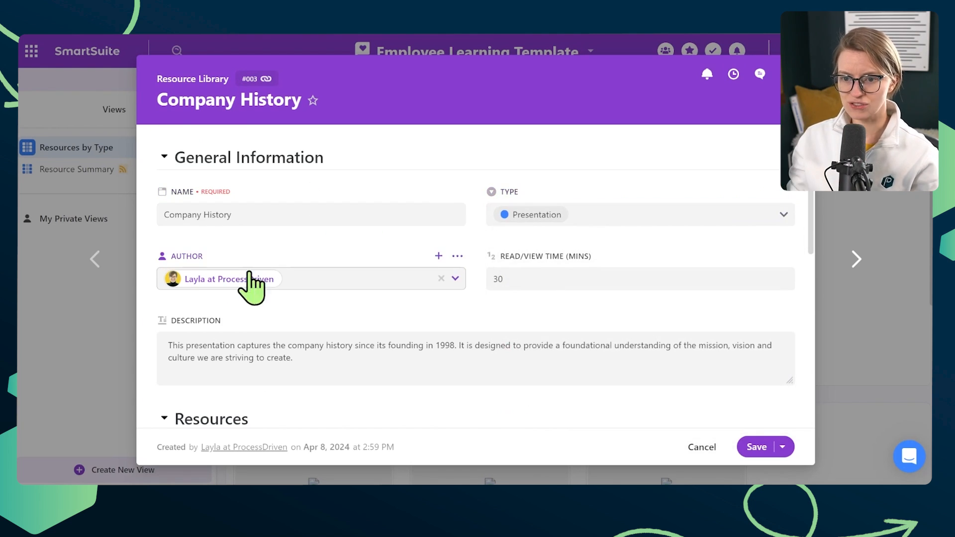
scroll(560, 272, "down", 3)
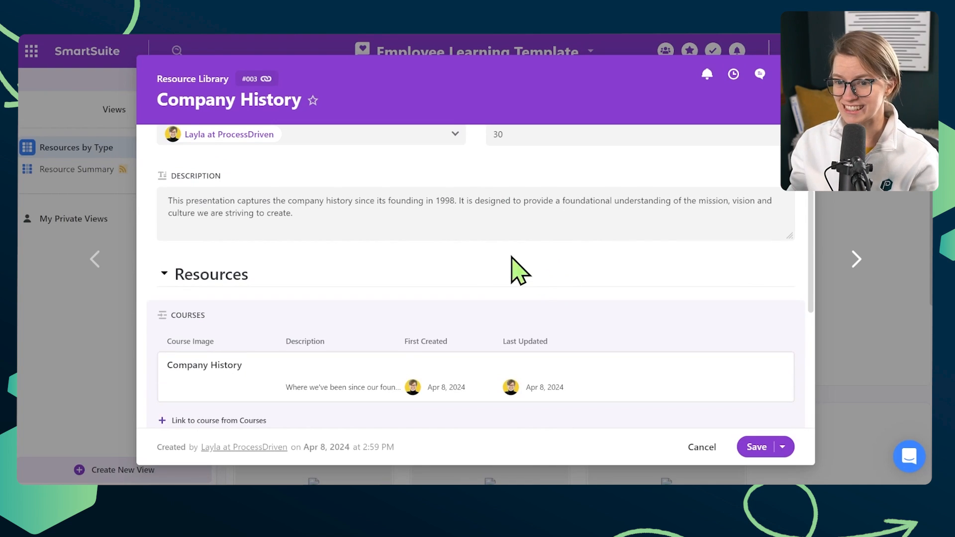
scroll(383, 239, "down", 3)
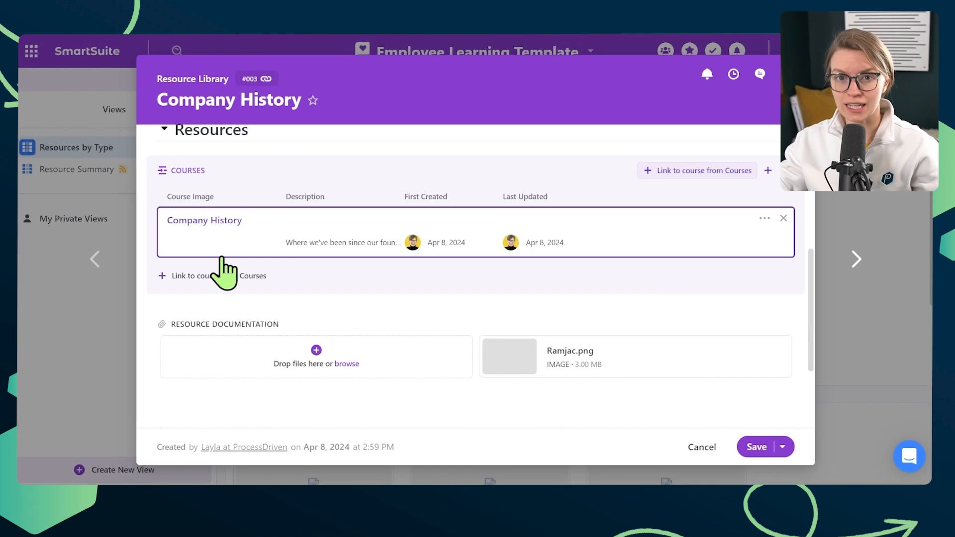
scroll(323, 361, "up", 5)
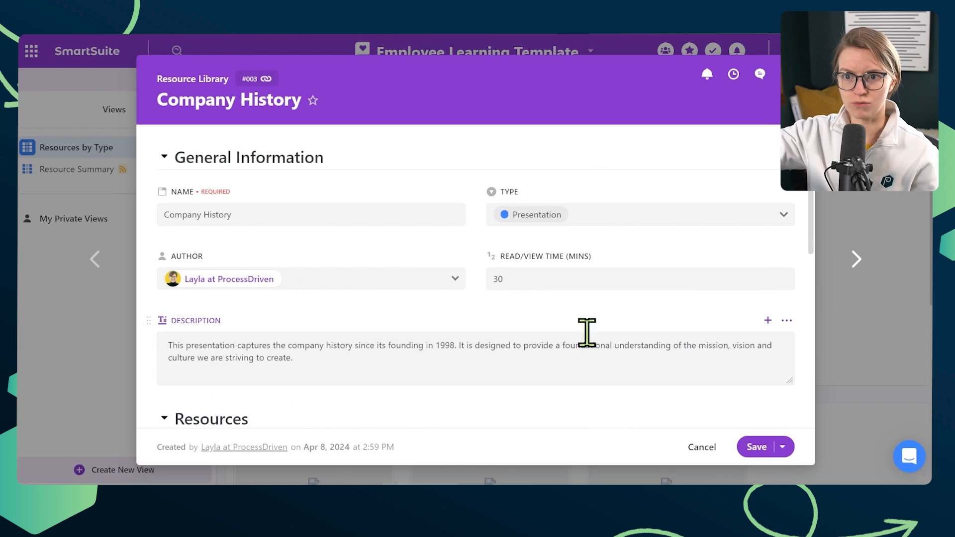
left_click(752, 447)
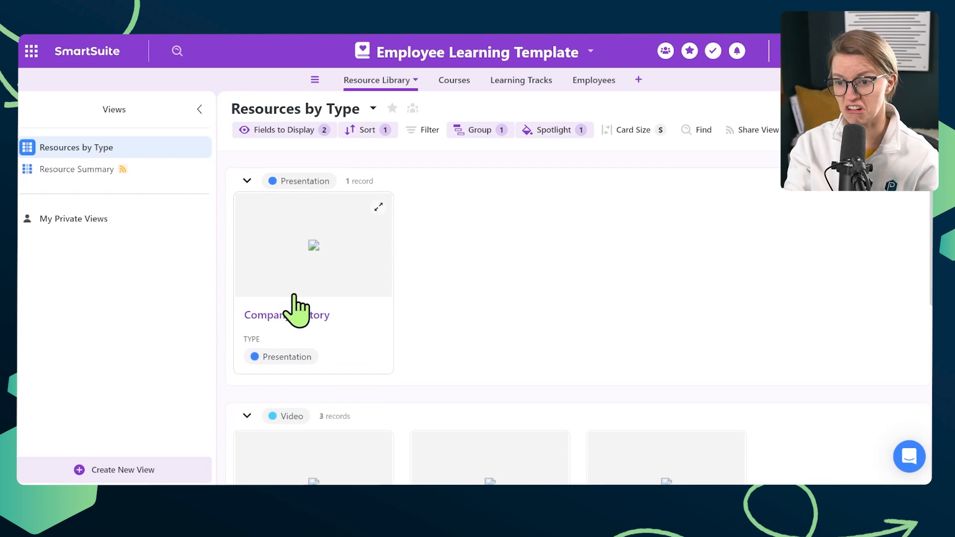
Open the Courses table and examine the CEO Series record's general information, employee links and description.
left_click(454, 81)
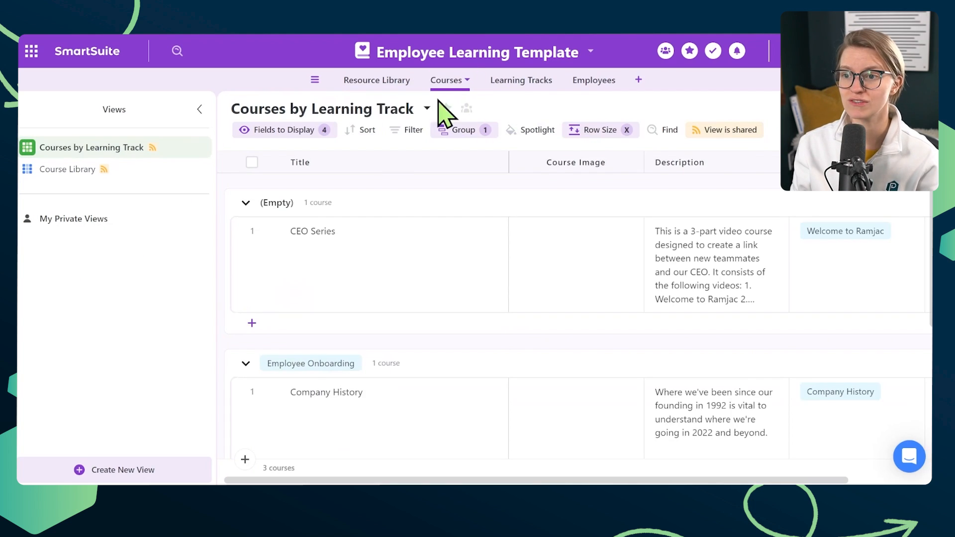
left_click(279, 245)
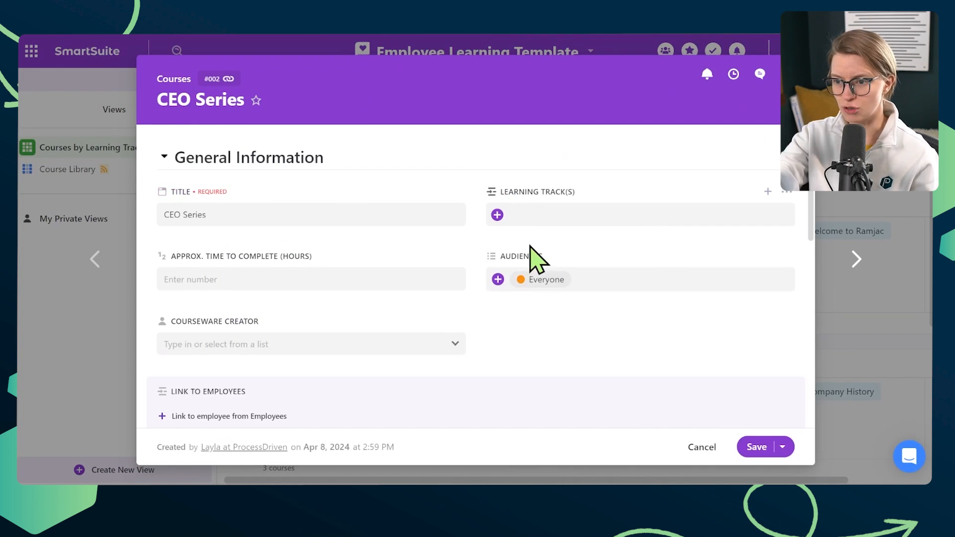
scroll(477, 313, "down", 2)
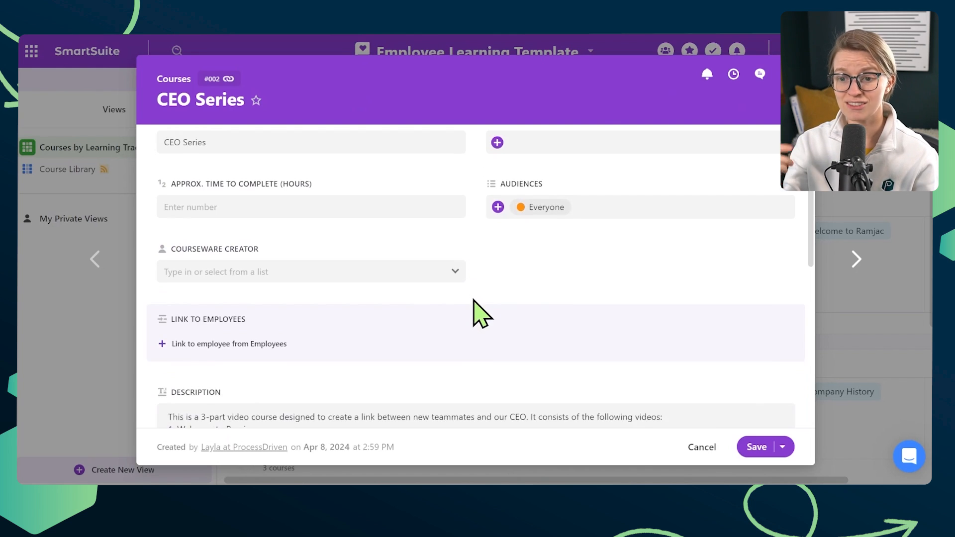
scroll(477, 304, "down", 4)
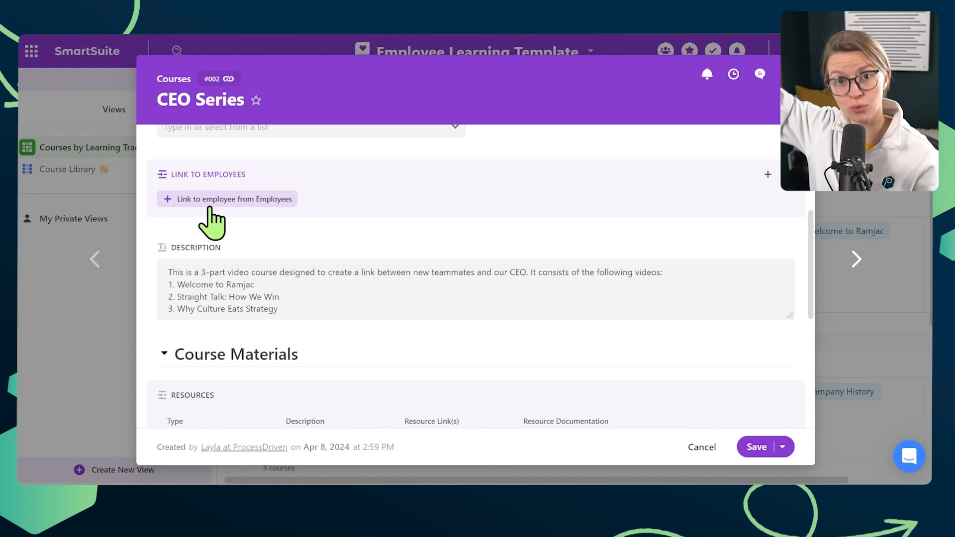
left_click(787, 74)
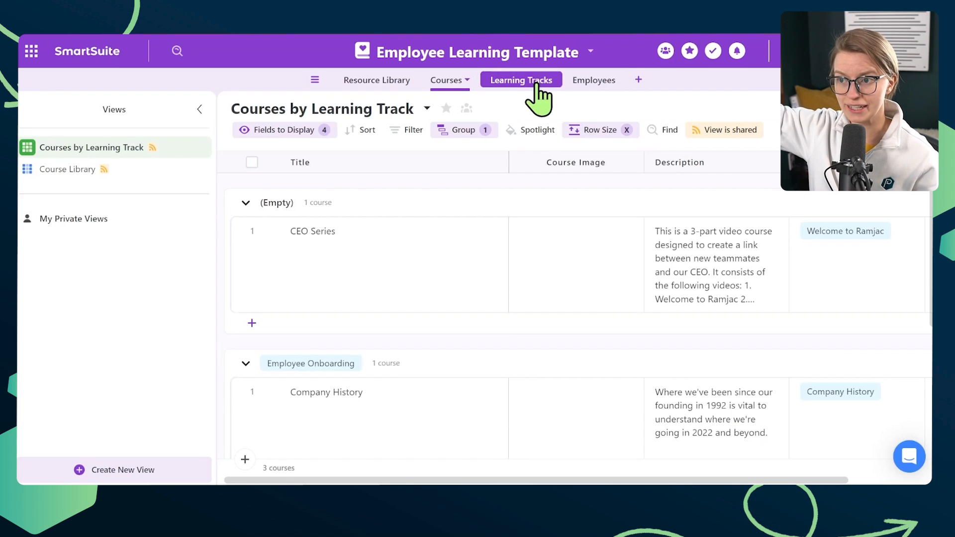
Reopen the CEO Series course to view the employees available for linking and its linked course resources.
left_click(455, 80)
left_click(264, 231)
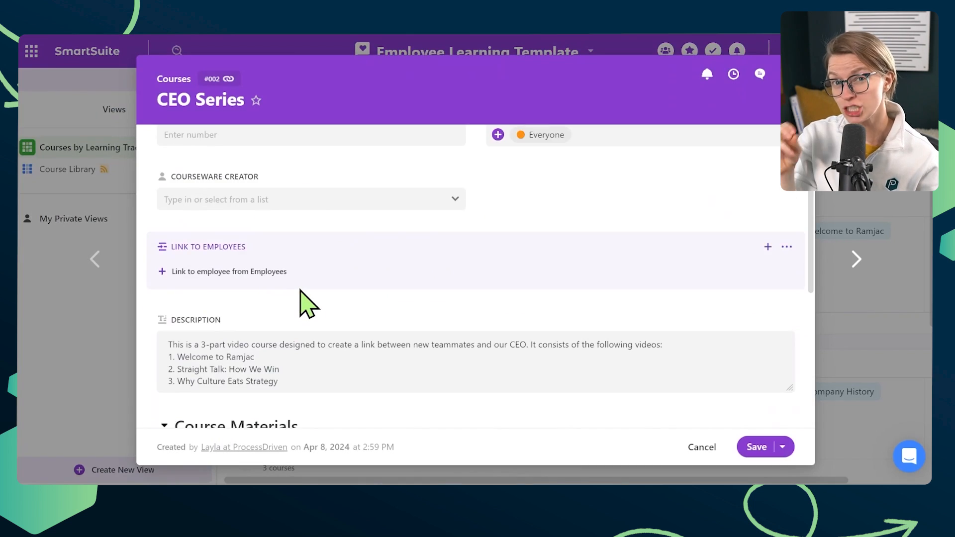
left_click(256, 272)
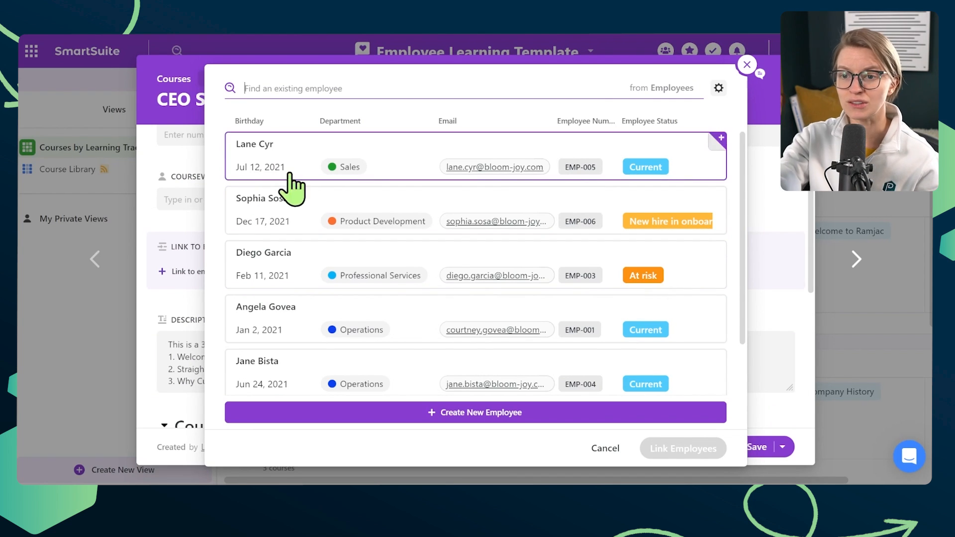
left_click(176, 304)
scroll(219, 268, "down", 1)
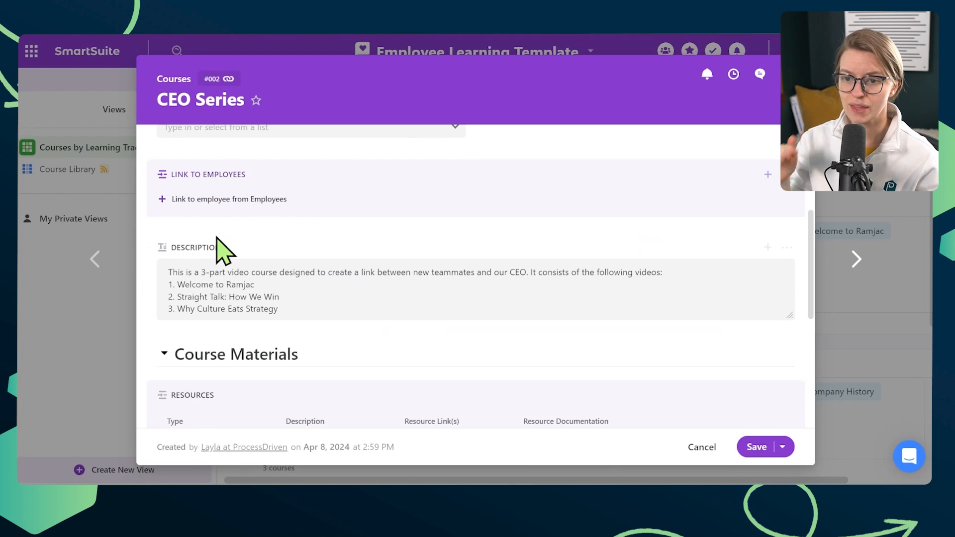
scroll(184, 269, "down", 3)
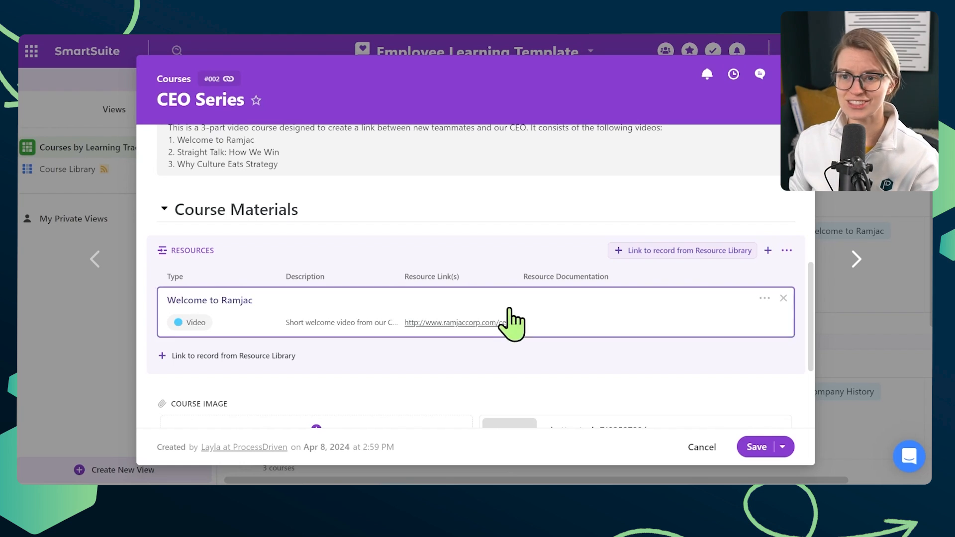
scroll(395, 224, "up", 3)
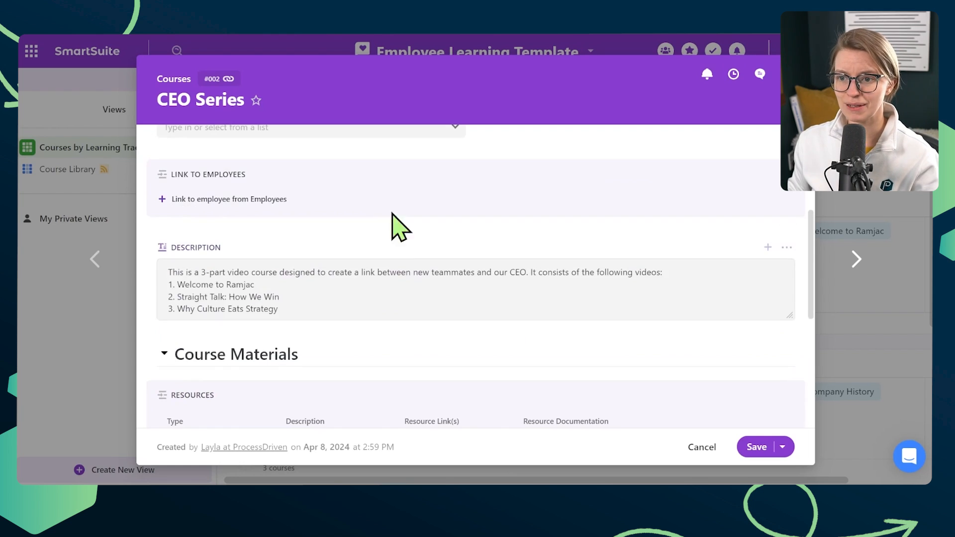
Insert the sample text "kjhkjhkjh" before "new teammates" in the CEO Series course description.
left_click(413, 272)
type("kjhkjhkjh")
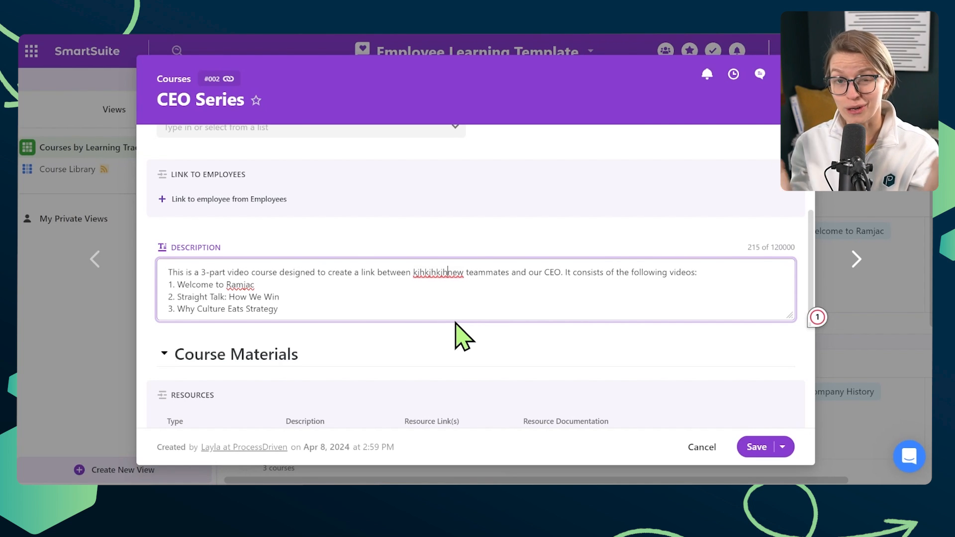
scroll(447, 308, "down", 5)
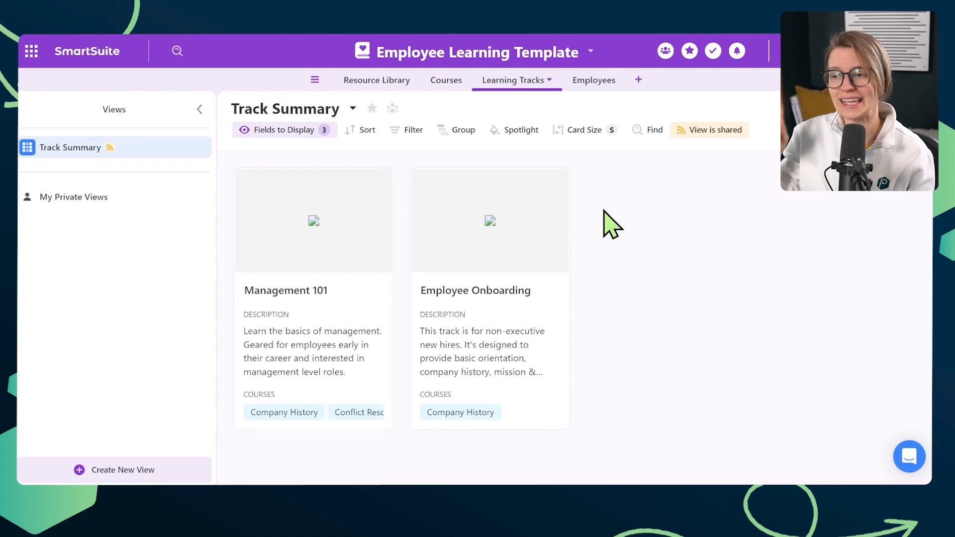
Open the Employees table and examine the consultant's record, including Additional Information and Employee Learning, and close it by saving.
left_click(591, 81)
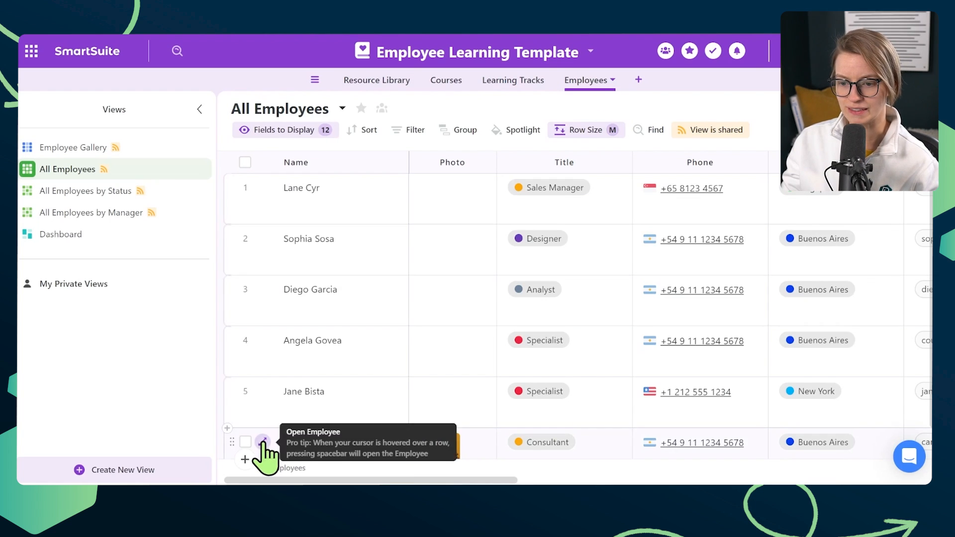
left_click(263, 443)
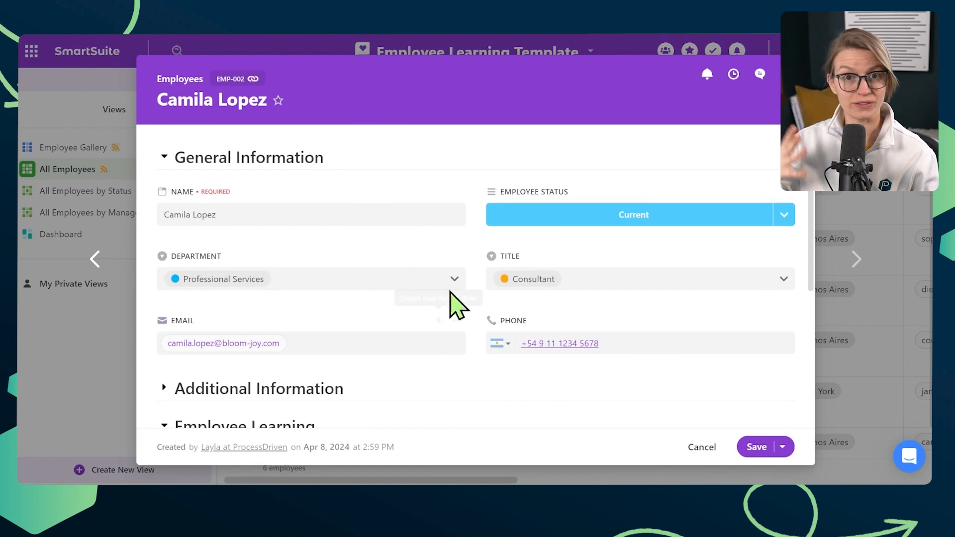
left_click(543, 223)
scroll(272, 234, "down", 4)
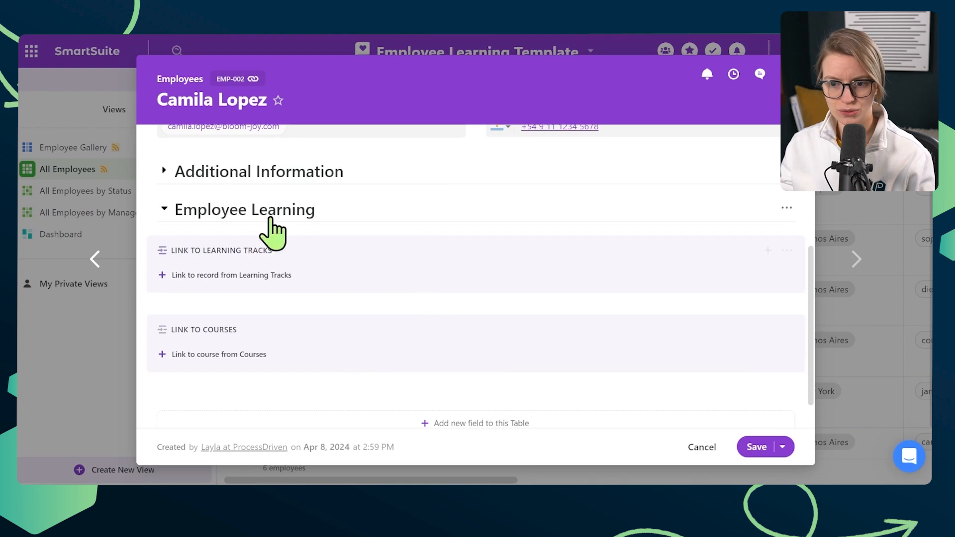
scroll(272, 234, "up", 4)
left_click(276, 389)
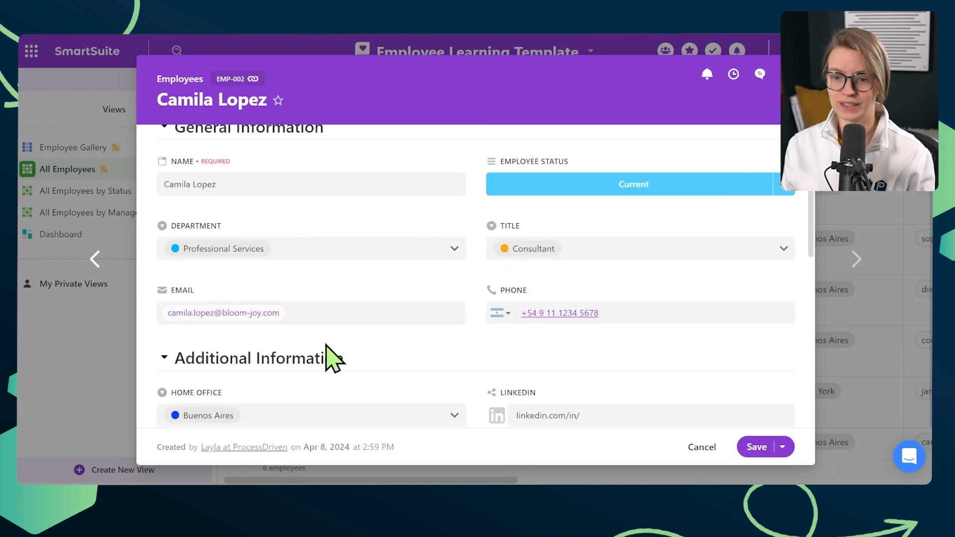
scroll(399, 271, "down", 3)
scroll(207, 368, "down", 5)
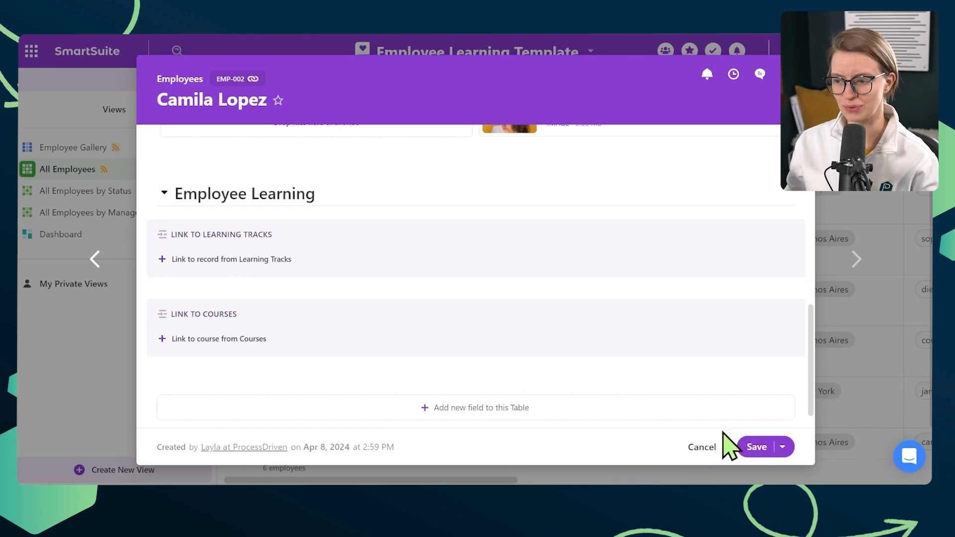
left_click(752, 447)
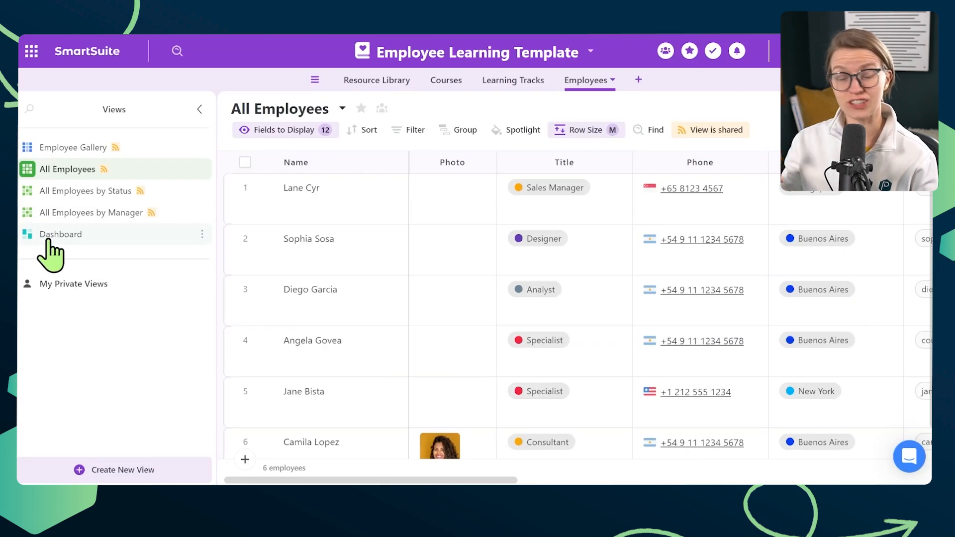
Open the Employees table's Dashboard view to examine the data schema linking the four tables.
left_click(47, 240)
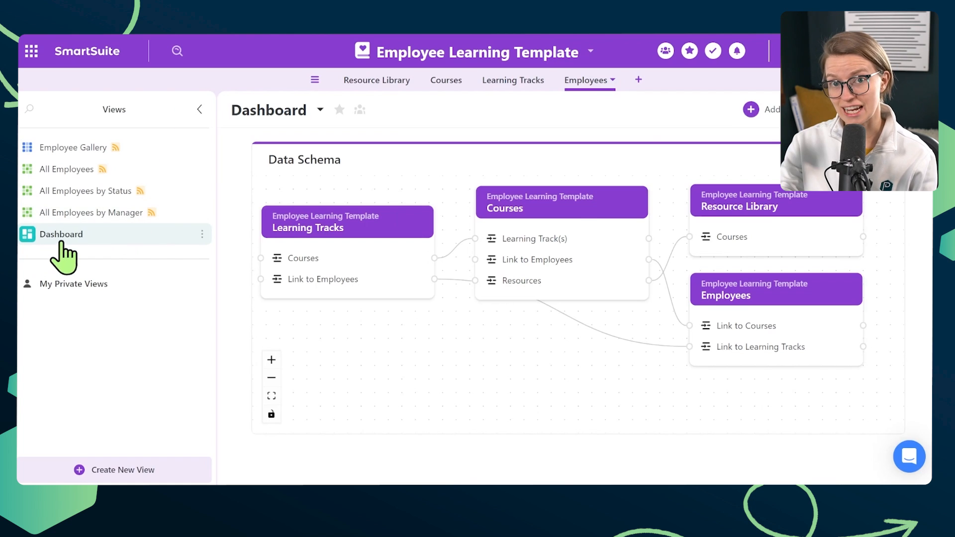
type("a")
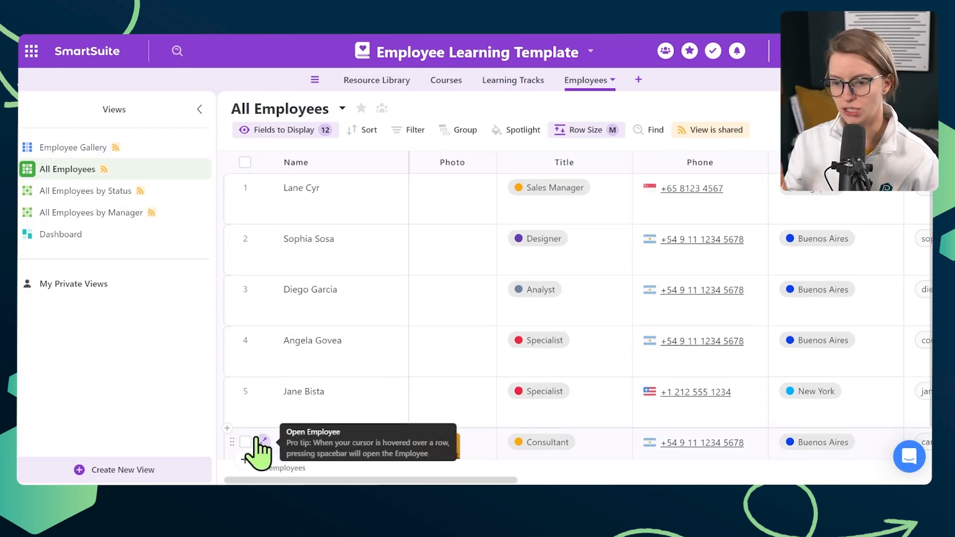
Reopen the consultant's employee record from All Employees and examine its Additional Information and Employee Learning sections.
left_click(261, 442)
scroll(398, 298, "down", 3)
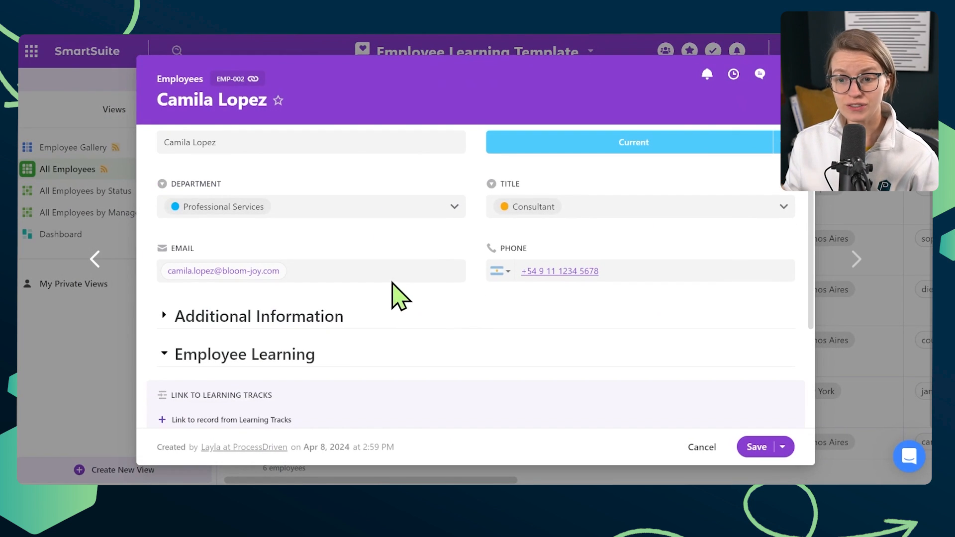
left_click(171, 317)
scroll(547, 271, "down", 5)
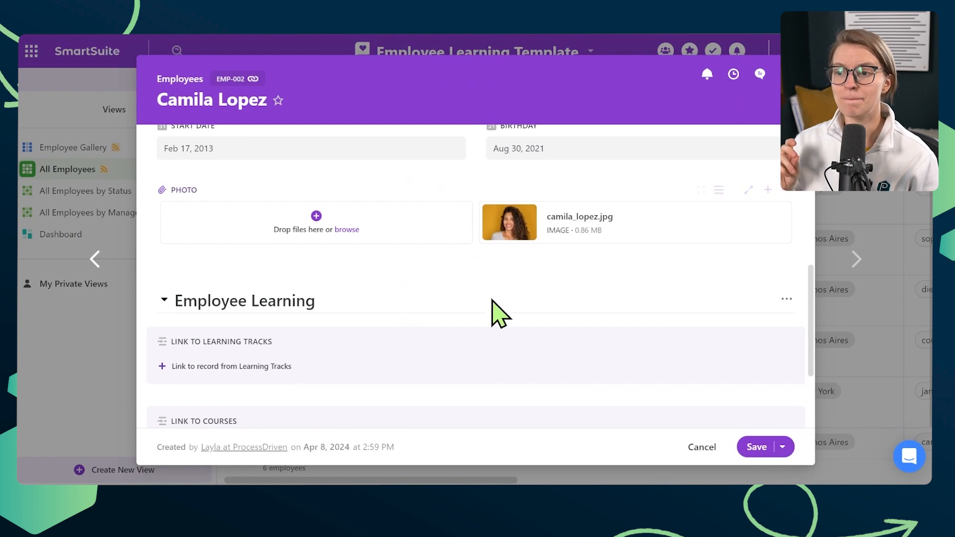
scroll(492, 306, "up", 3)
scroll(492, 308, "up", 5)
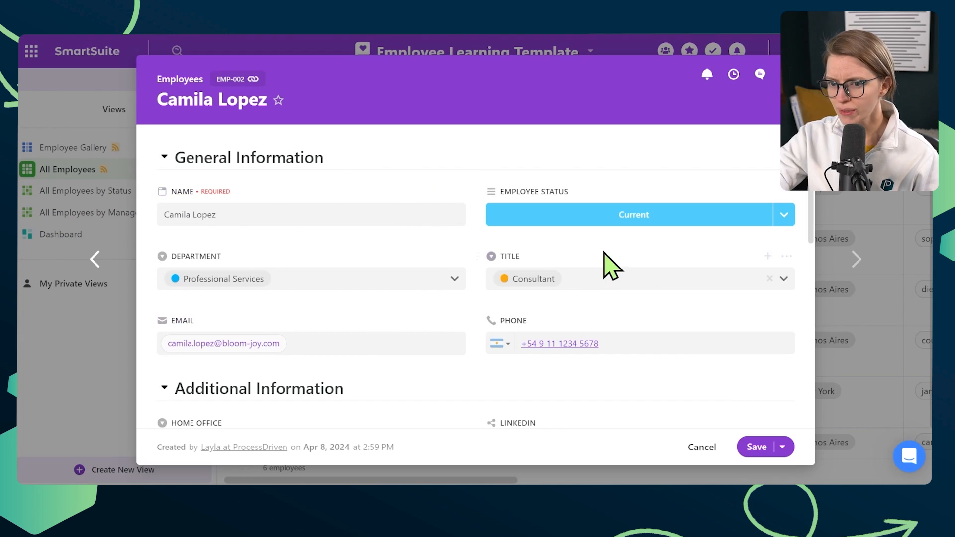
scroll(550, 245, "down", 5)
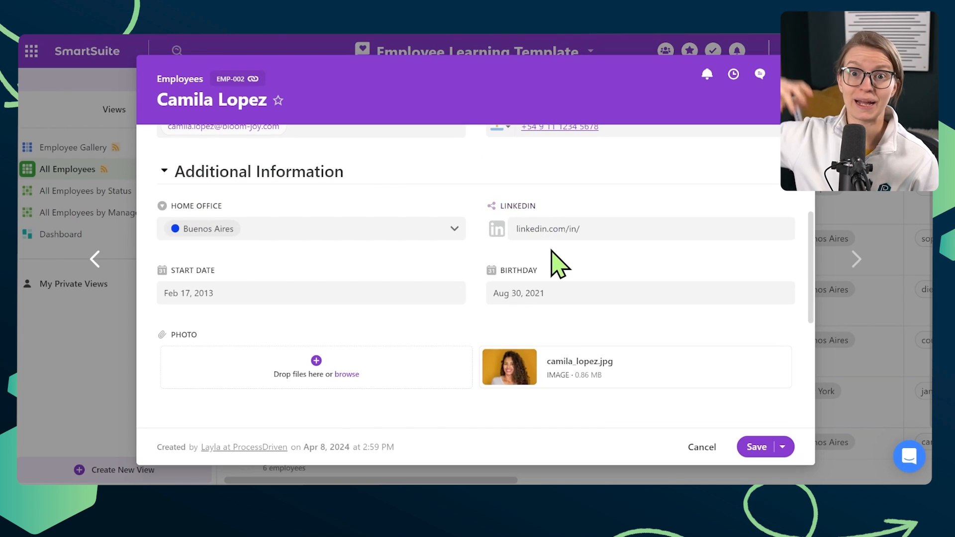
Start a new Linked Record field directly below the Name field in the consultant's employee record.
scroll(552, 261, "down", 4)
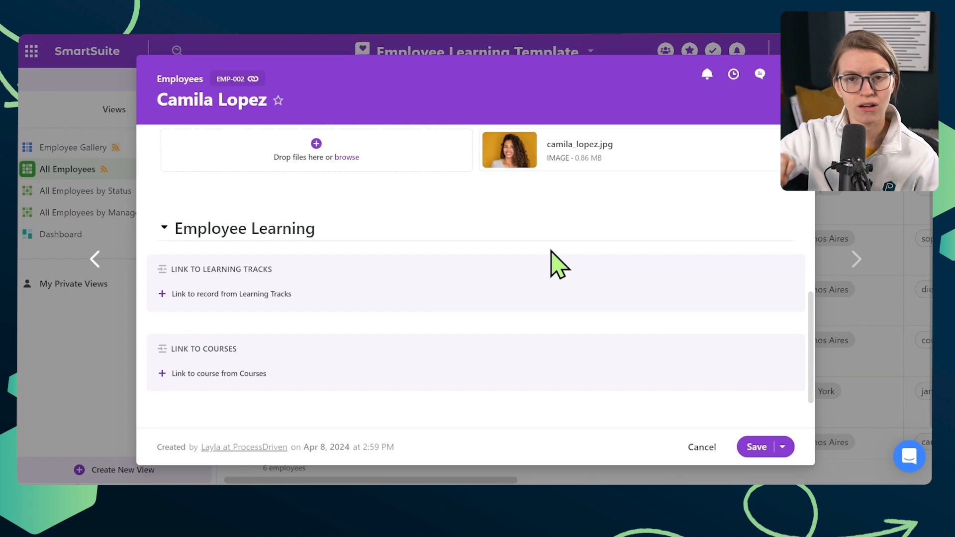
scroll(560, 263, "up", 8)
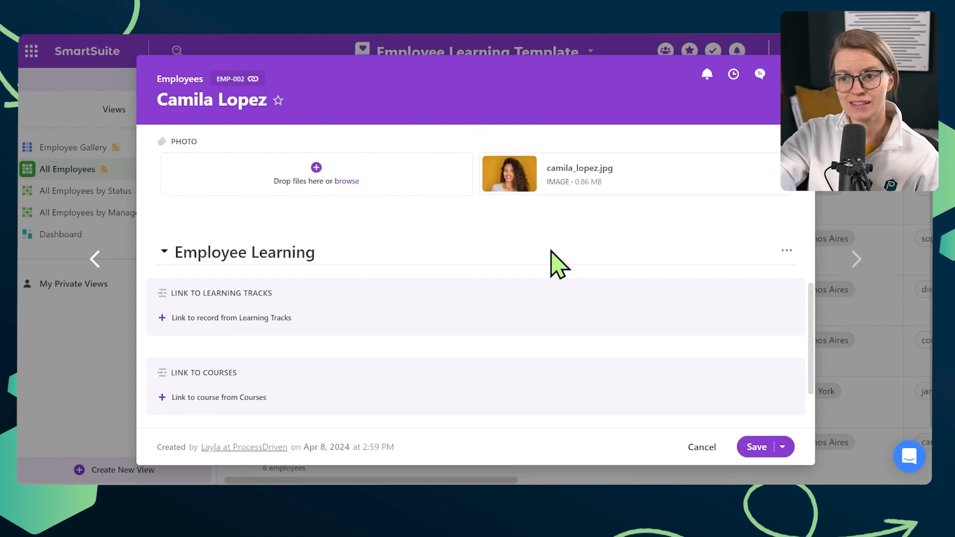
scroll(554, 263, "down", 3)
scroll(552, 261, "up", 3)
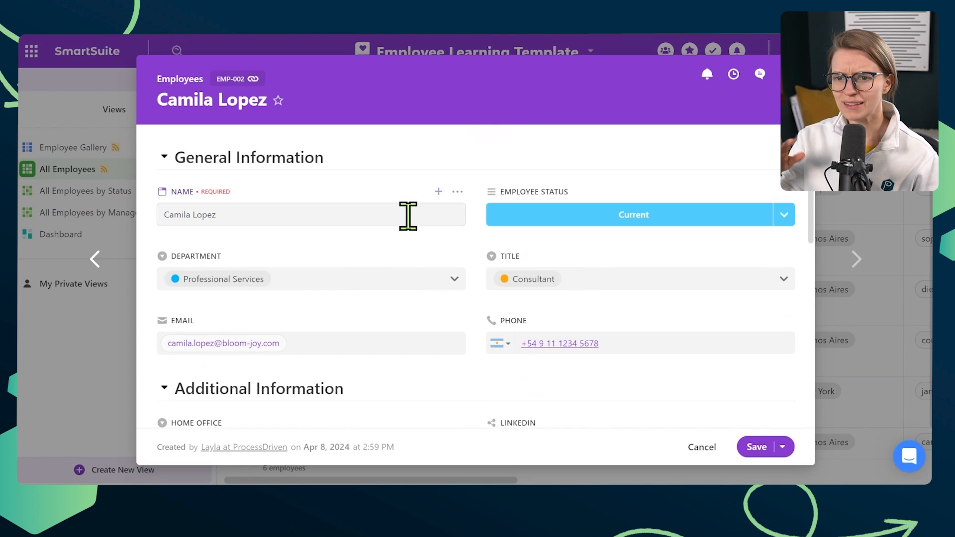
left_click(439, 192)
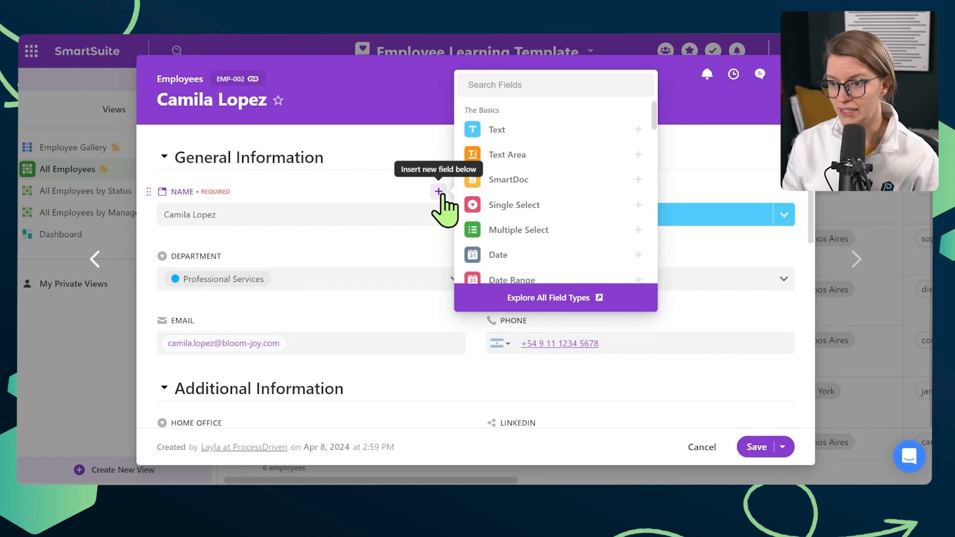
left_click(563, 81)
type("link")
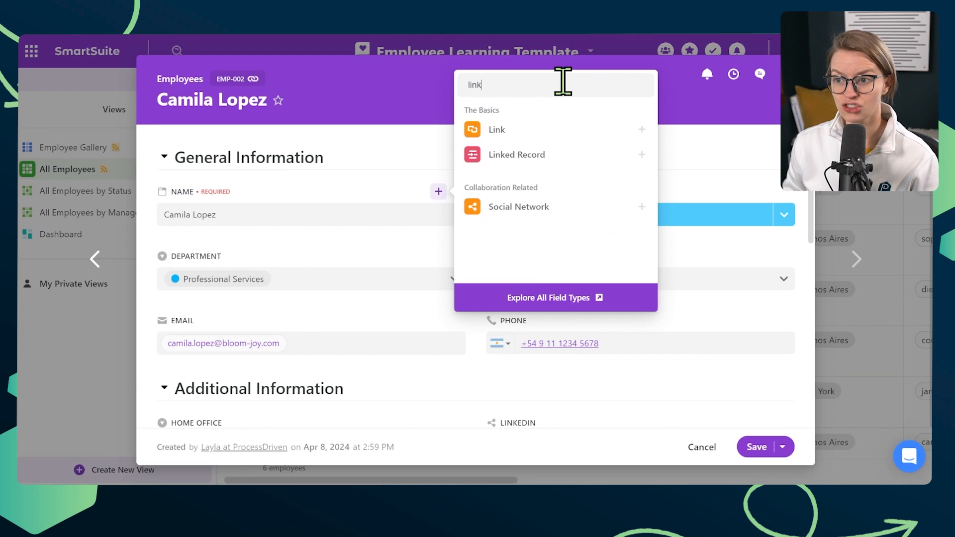
left_click(565, 155)
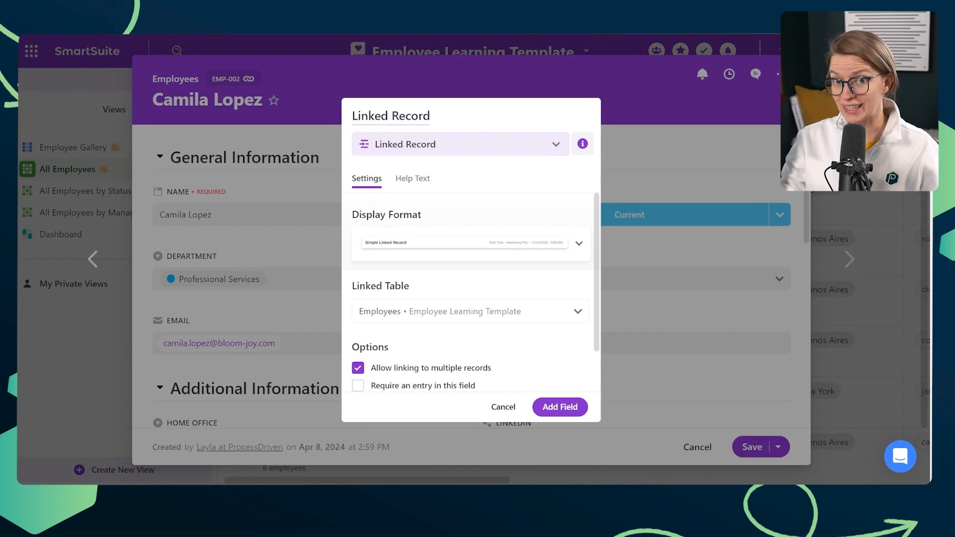
Name the field Manager, link it to the Employees table as a required, single-record link, and add it.
key("ctrl+a")
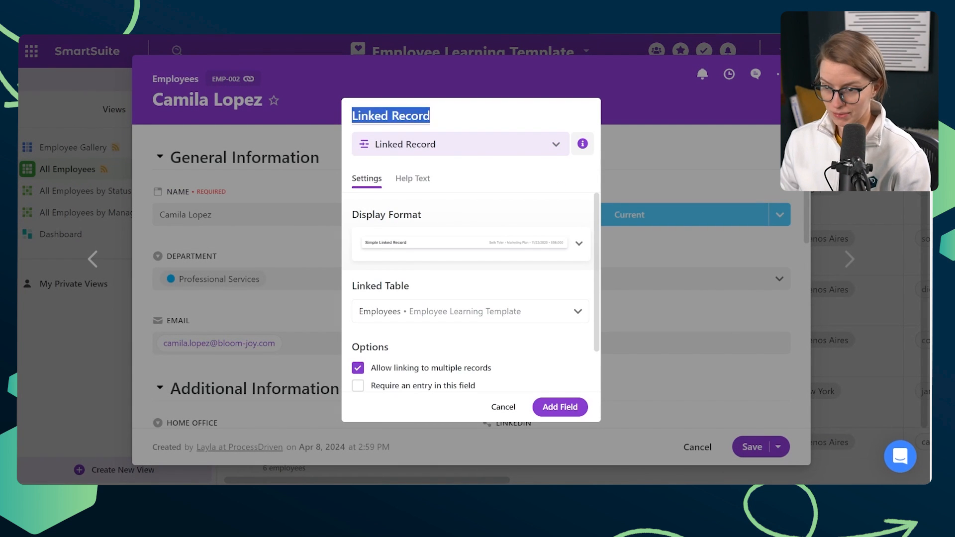
type("Manager")
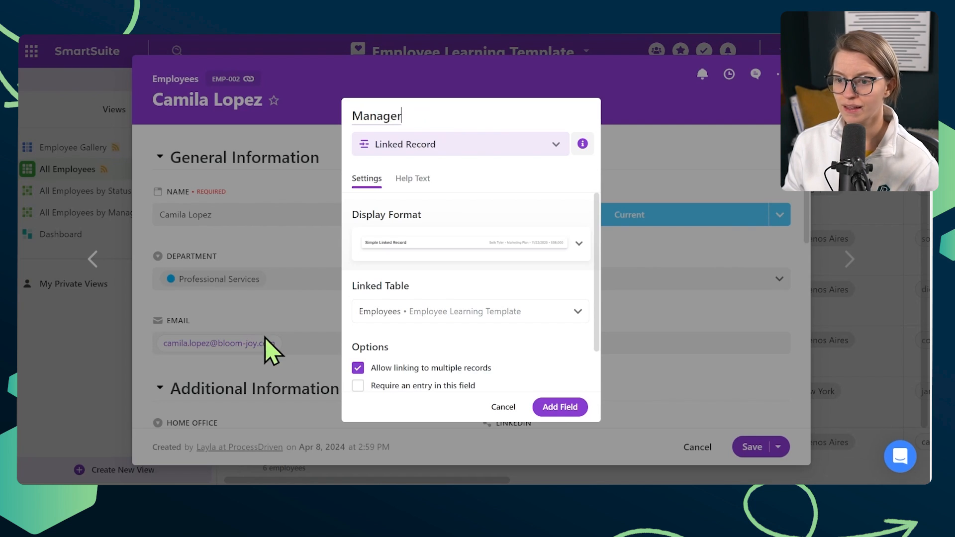
left_click(400, 314)
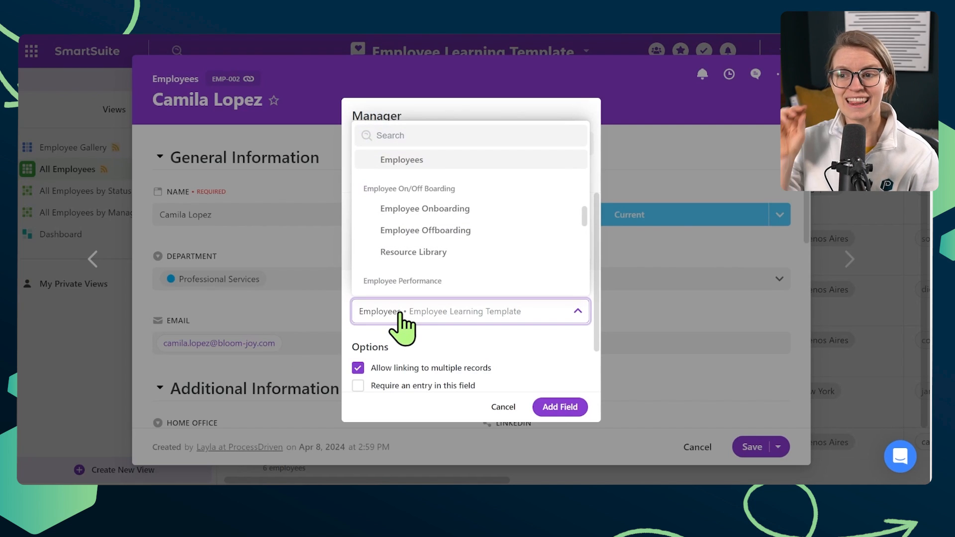
left_click(405, 160)
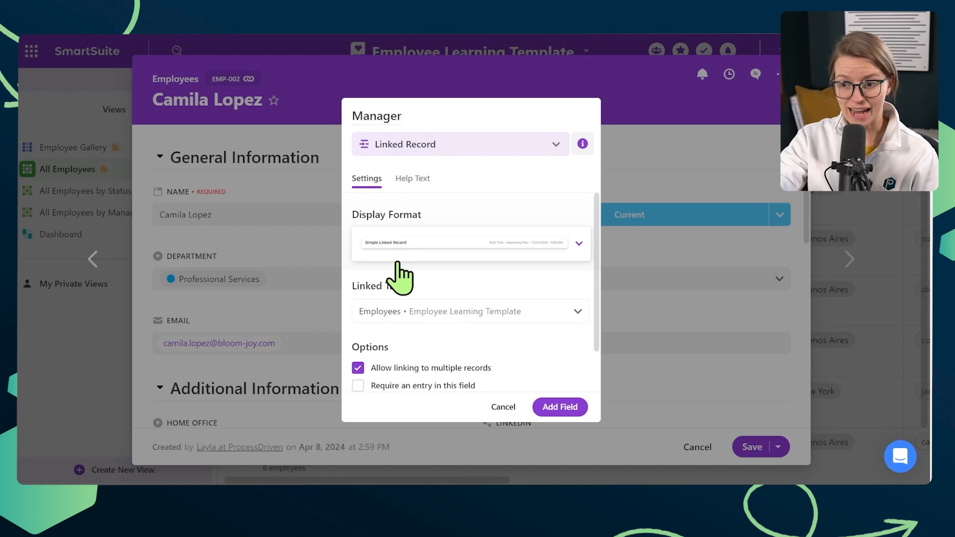
scroll(441, 378, "down", 1)
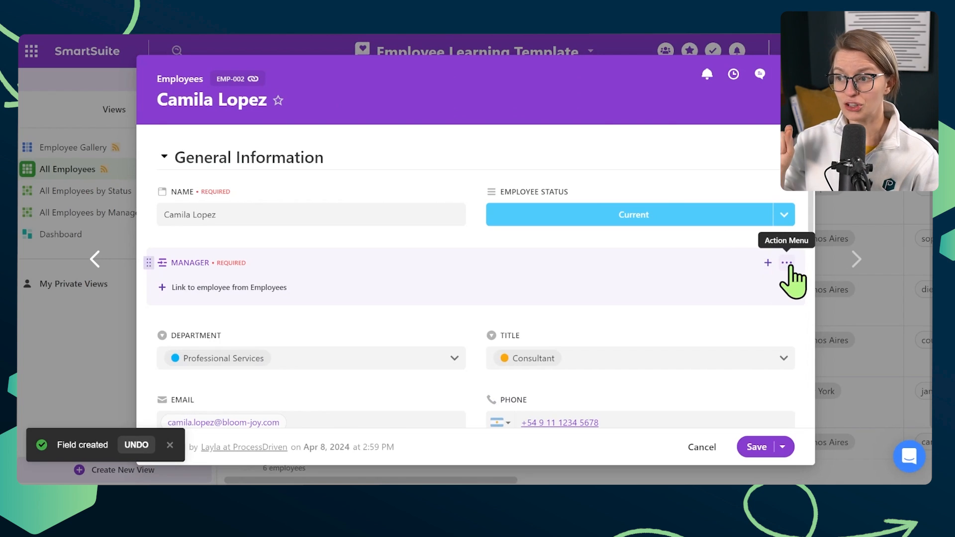
Change the Manager field's display format to Standard Display and update the field.
left_click(788, 263)
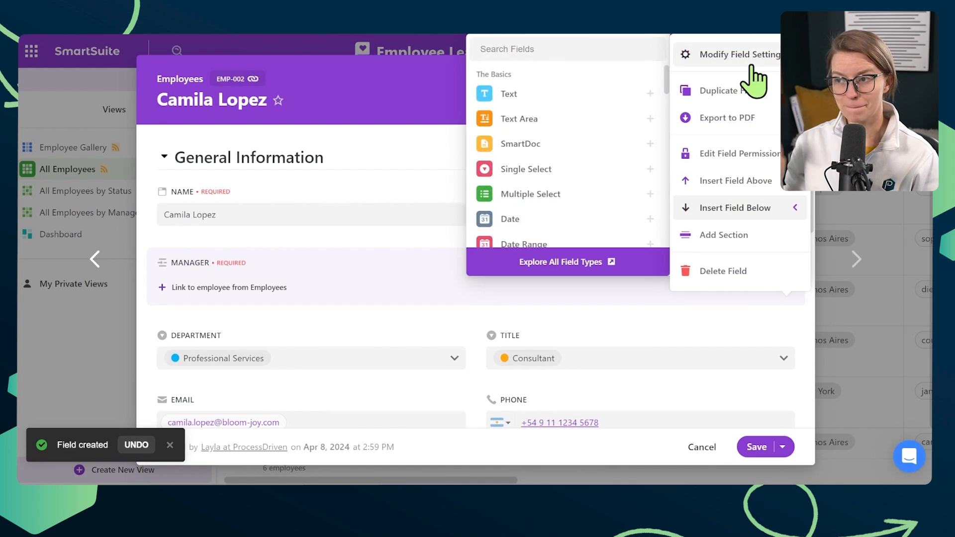
left_click(748, 56)
left_click(474, 262)
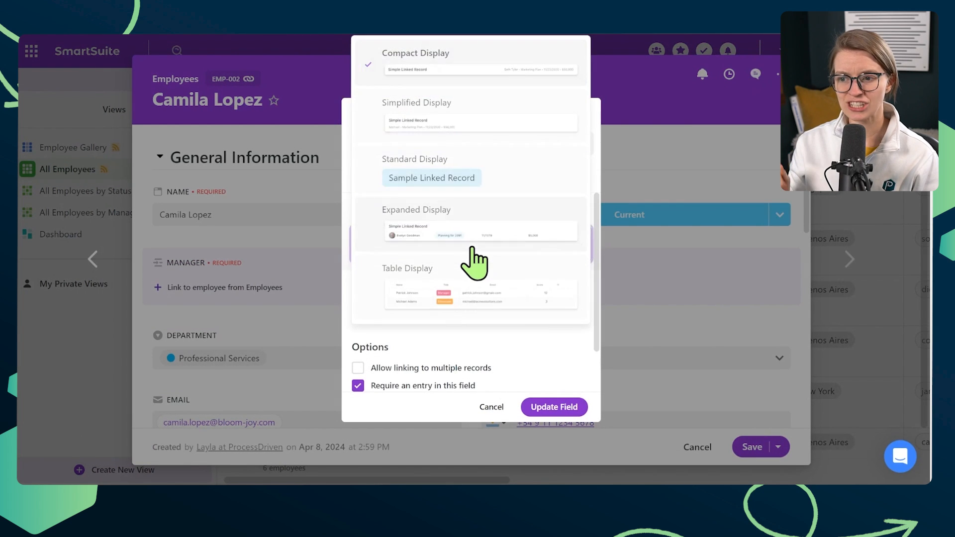
left_click(449, 184)
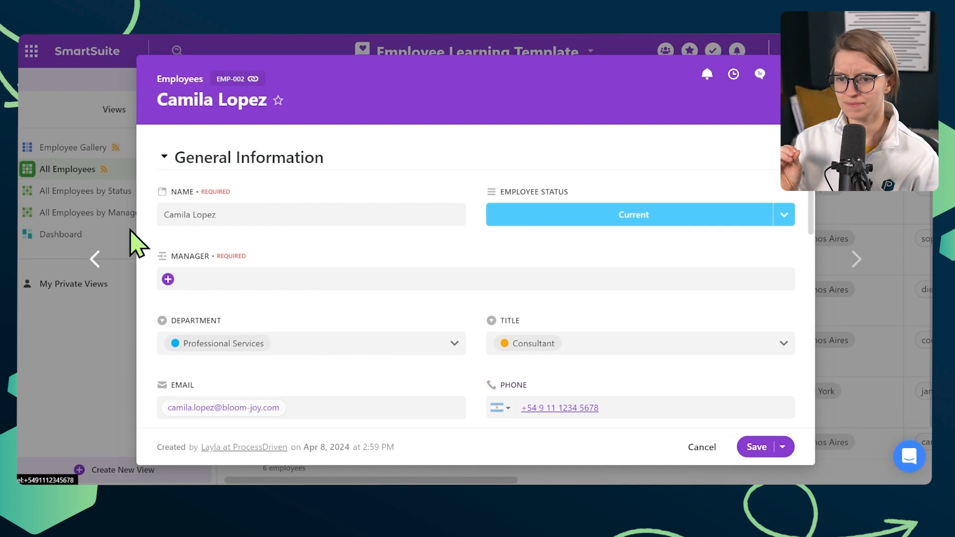
Make the Manager field span one column and link an existing employee as the consultant's manager.
left_click(789, 257)
left_click(794, 235)
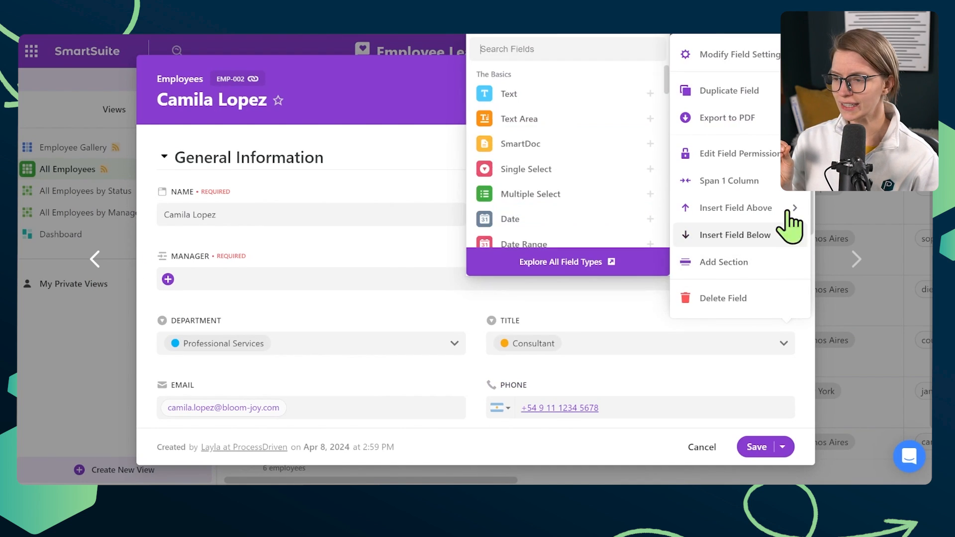
left_click(768, 185)
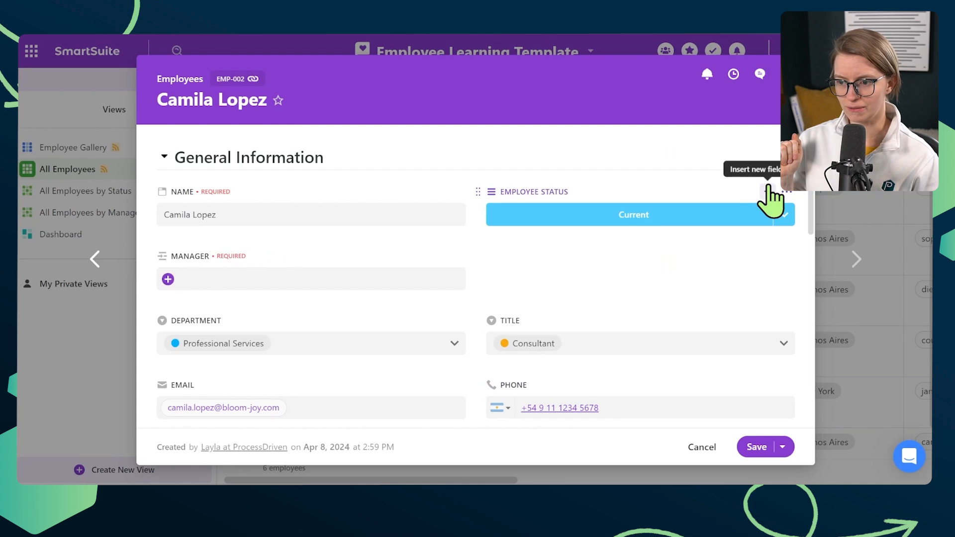
left_click(167, 279)
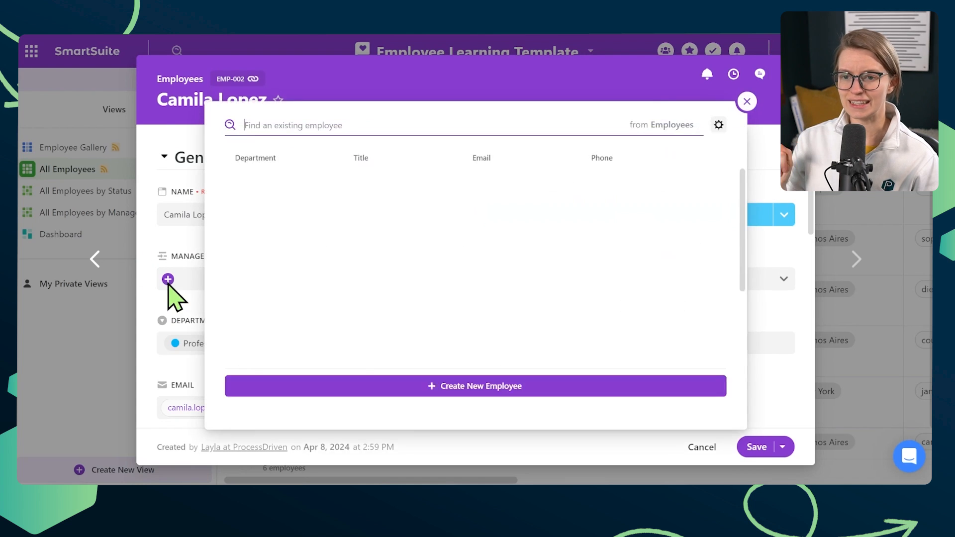
left_click(288, 222)
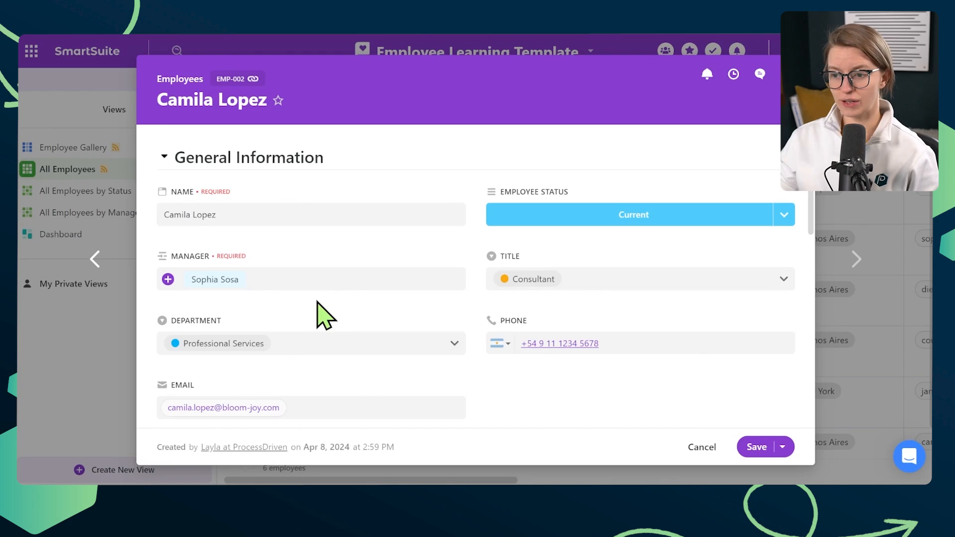
Rename the Employee Learning section's link fields to My Learning Tracks and My Courses.
scroll(317, 301, "down", 10)
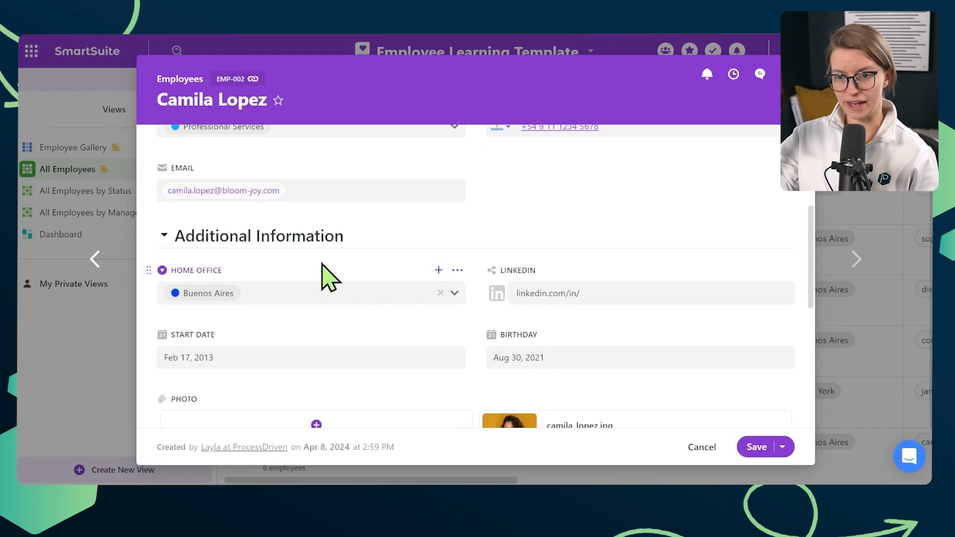
scroll(328, 276, "down", 2)
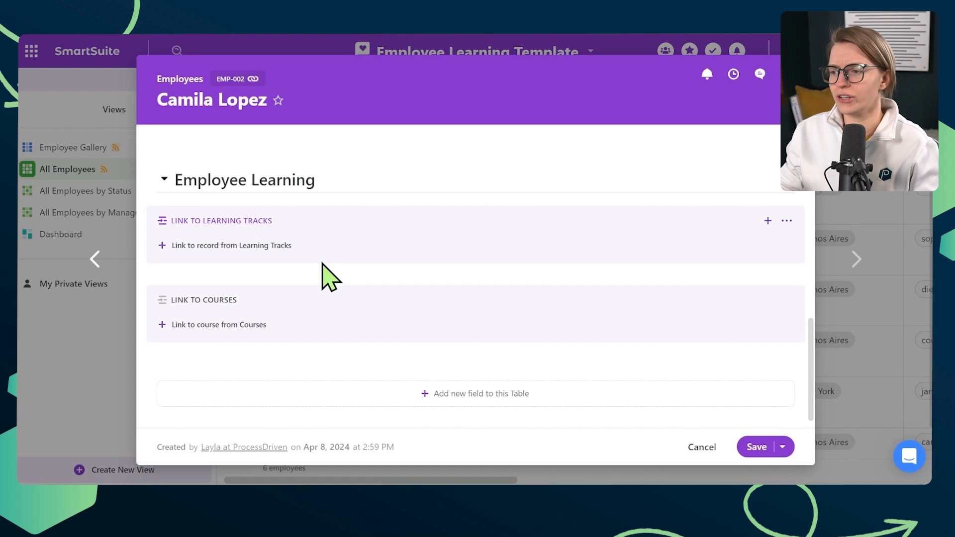
left_click(786, 221)
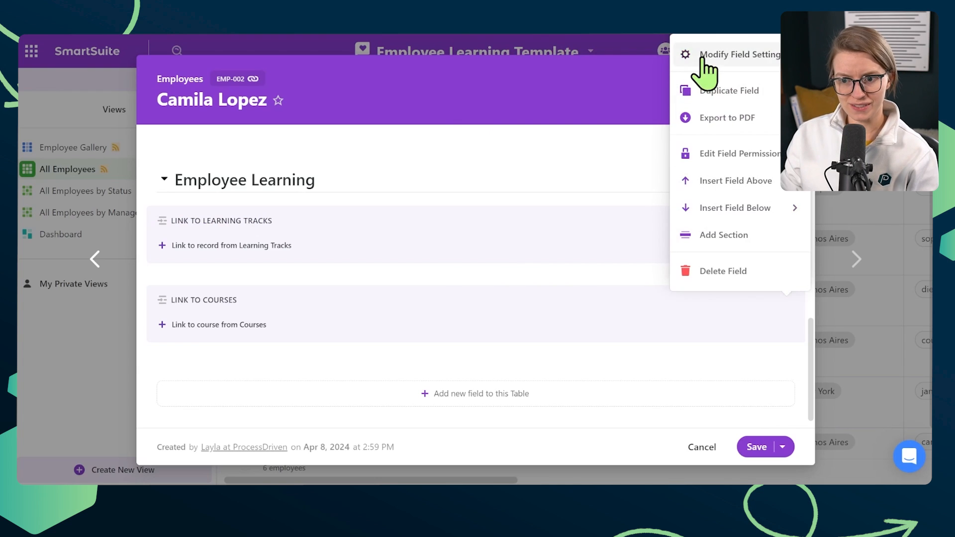
left_click(704, 56)
triple_click(396, 115)
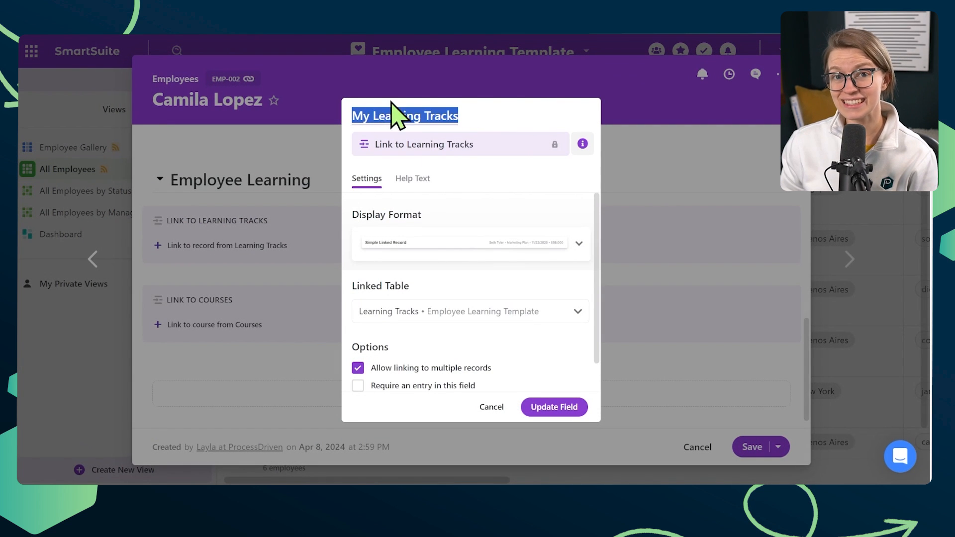
left_click(552, 408)
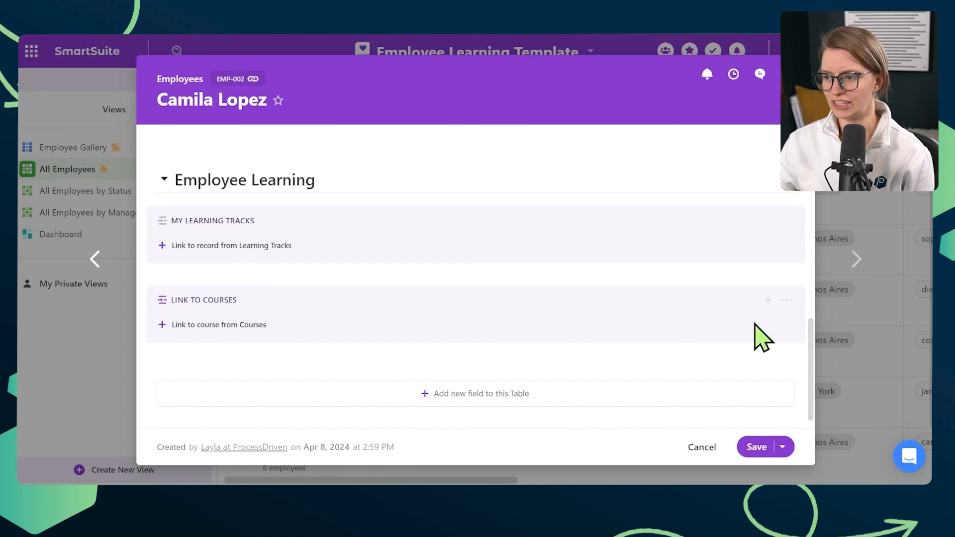
left_click(786, 300)
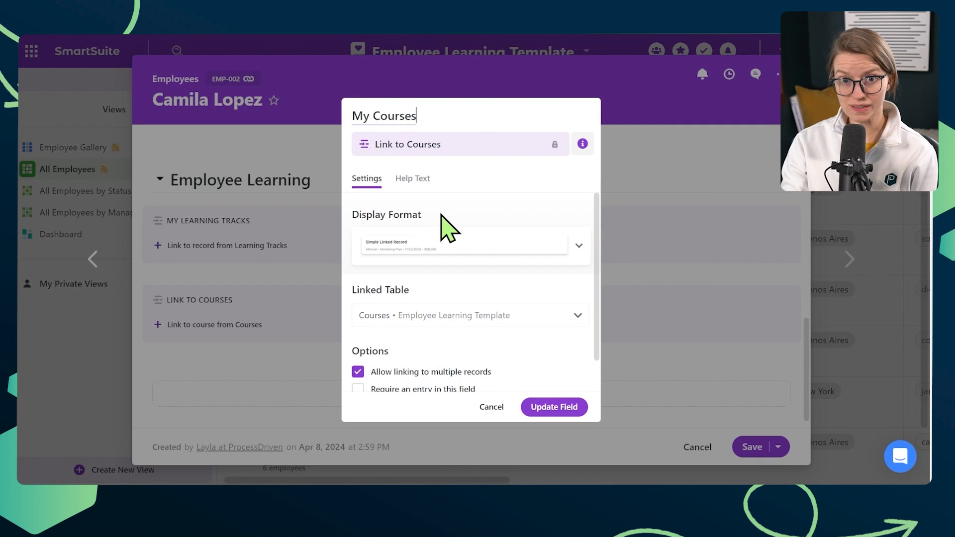
left_click(572, 415)
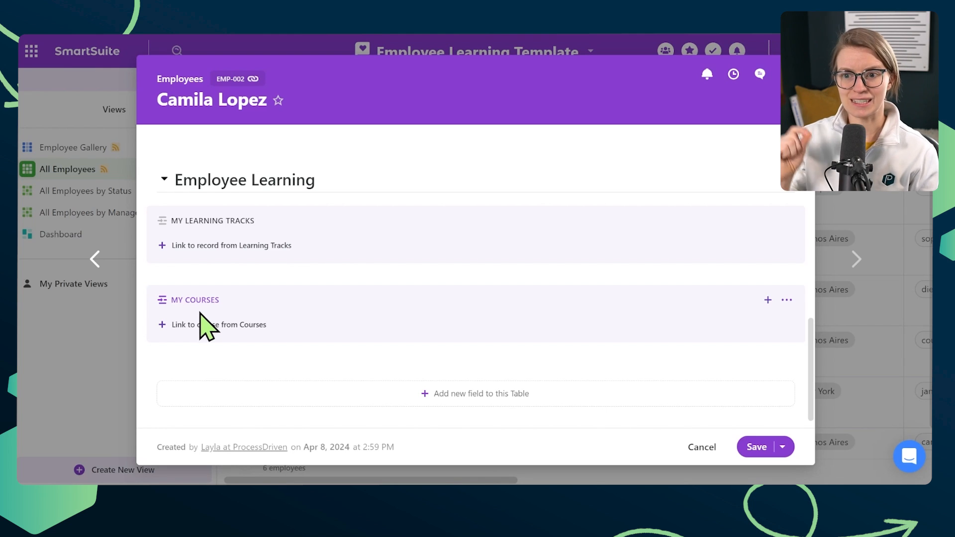
Link the Company History course to the employee's My Courses field.
left_click(200, 326)
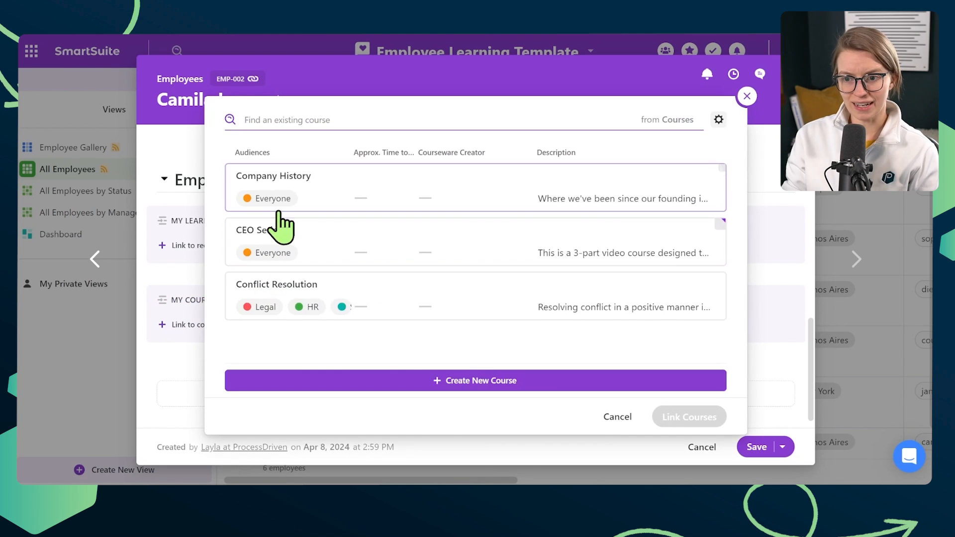
left_click(275, 209)
left_click(688, 417)
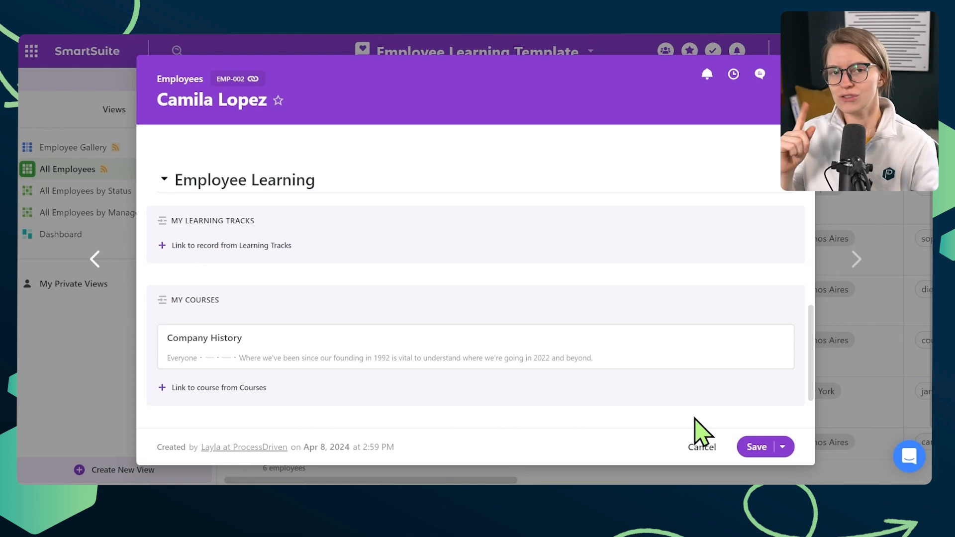
Duplicate the My Courses field and name the copy Courses Complete.
left_click(786, 300)
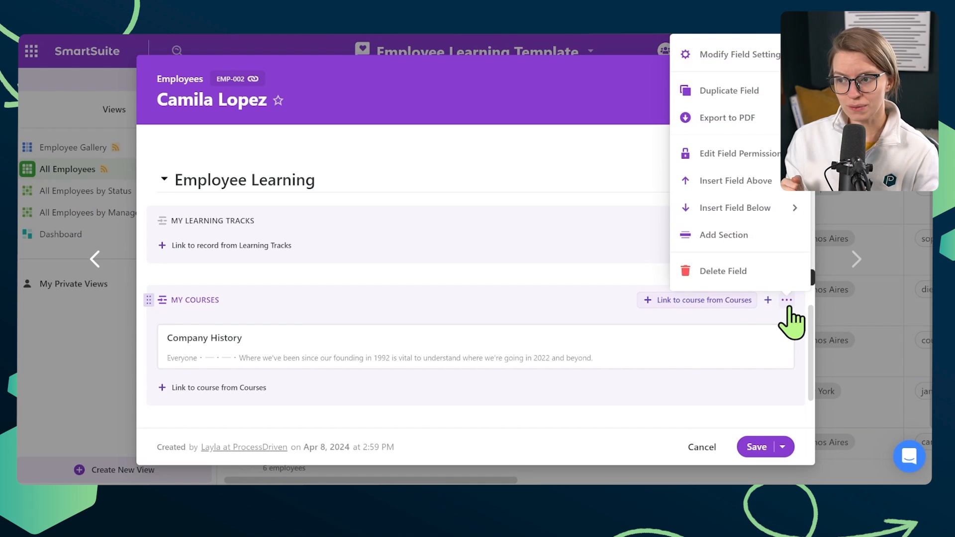
left_click(741, 92)
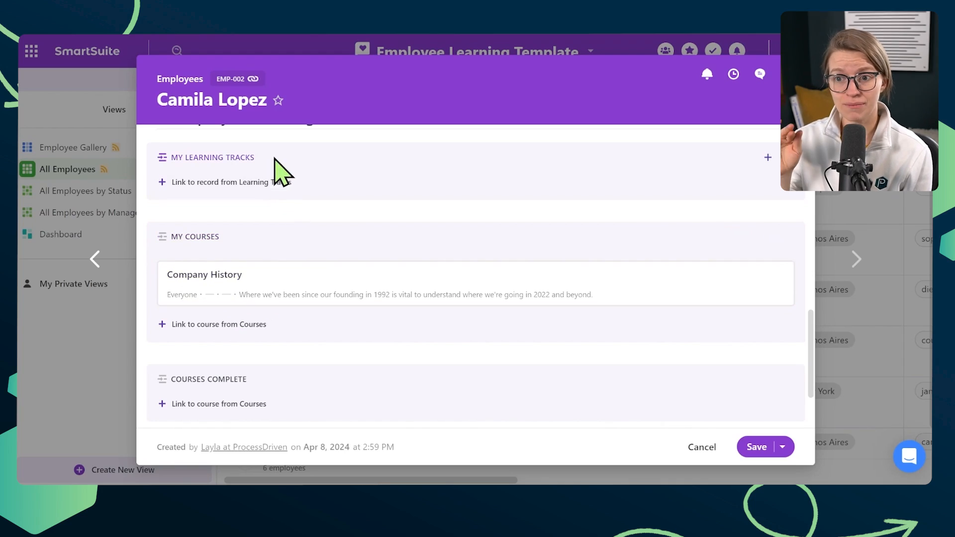
mouse_move(274, 158)
left_mouse_down()
mouse_move(176, 160)
mouse_move(273, 156)
mouse_move(269, 173)
mouse_move(260, 167)
left_mouse_up()
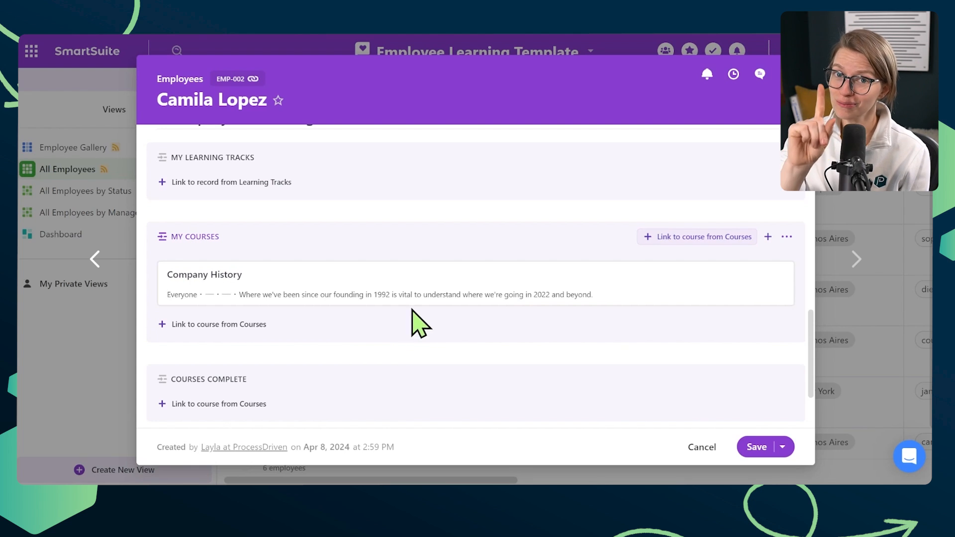
Start a new Formula field on the Employees table and switch it to the advanced editor.
scroll(410, 271, "down", 2)
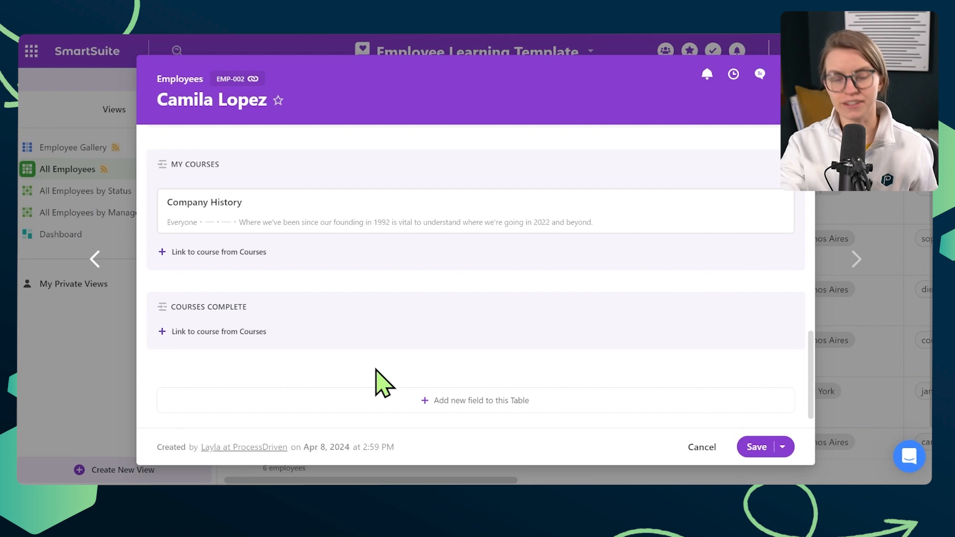
left_click(429, 407)
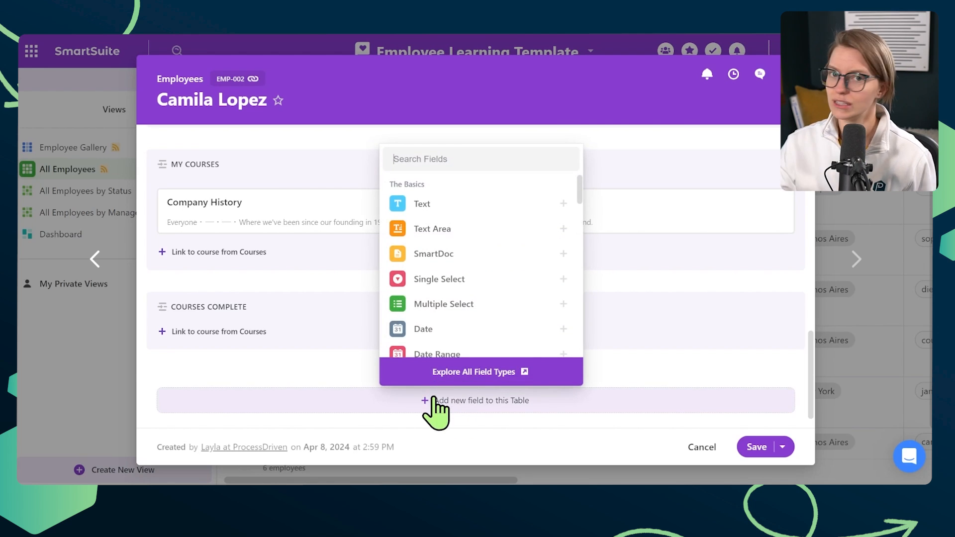
type("form")
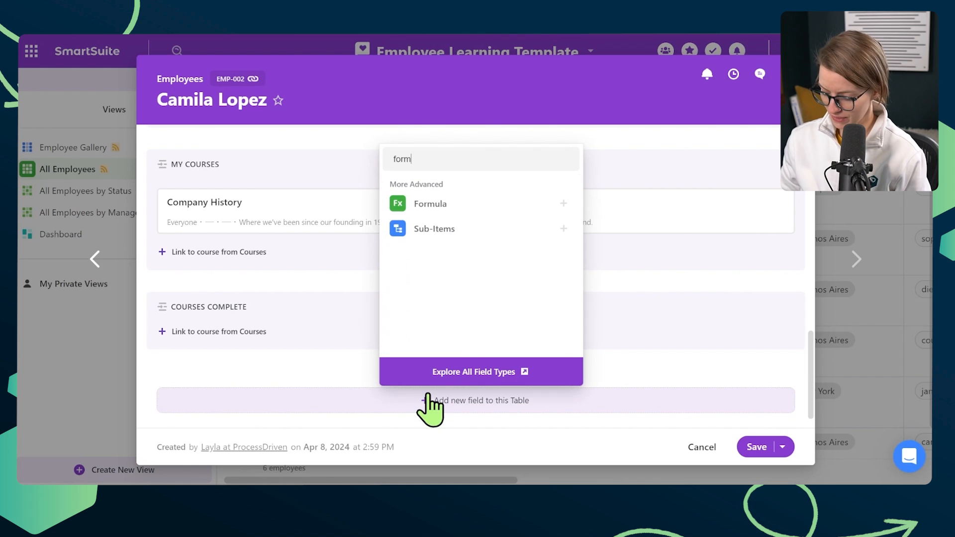
left_click(450, 204)
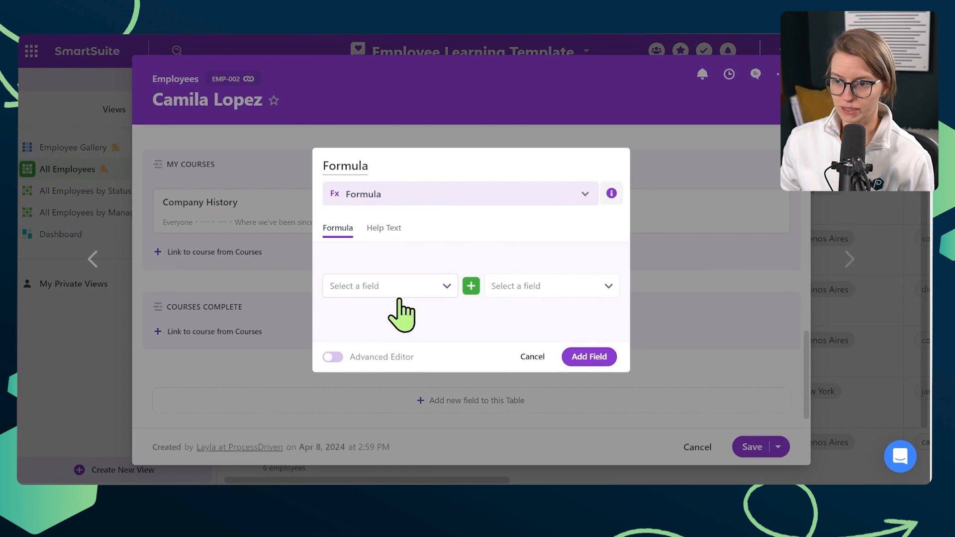
left_click(331, 357)
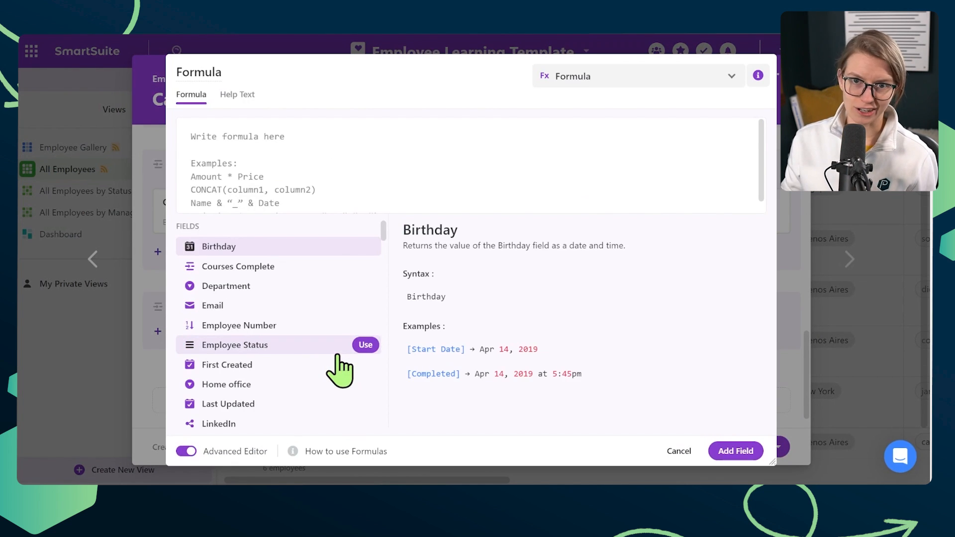
Begin the formula with the COUNT function applied to the My Courses field.
left_click(298, 141)
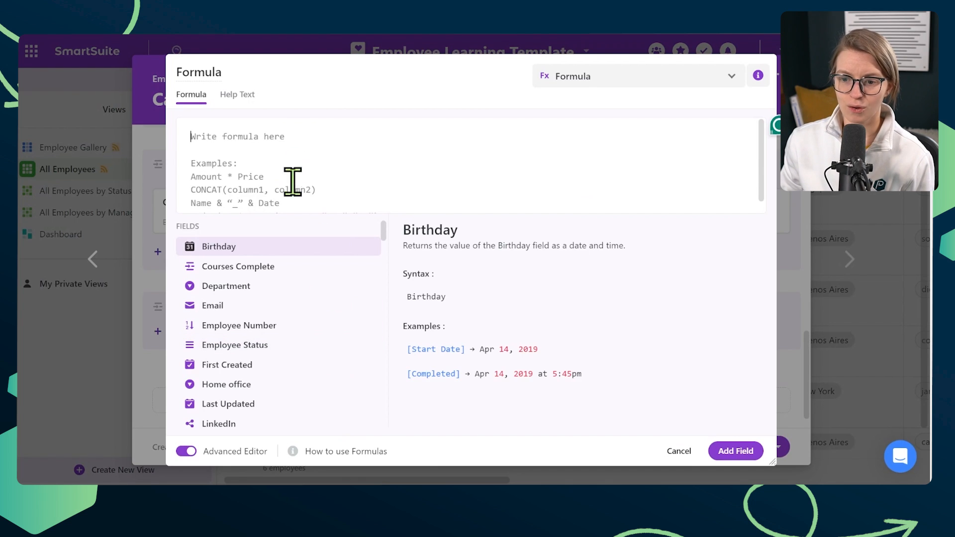
type("count")
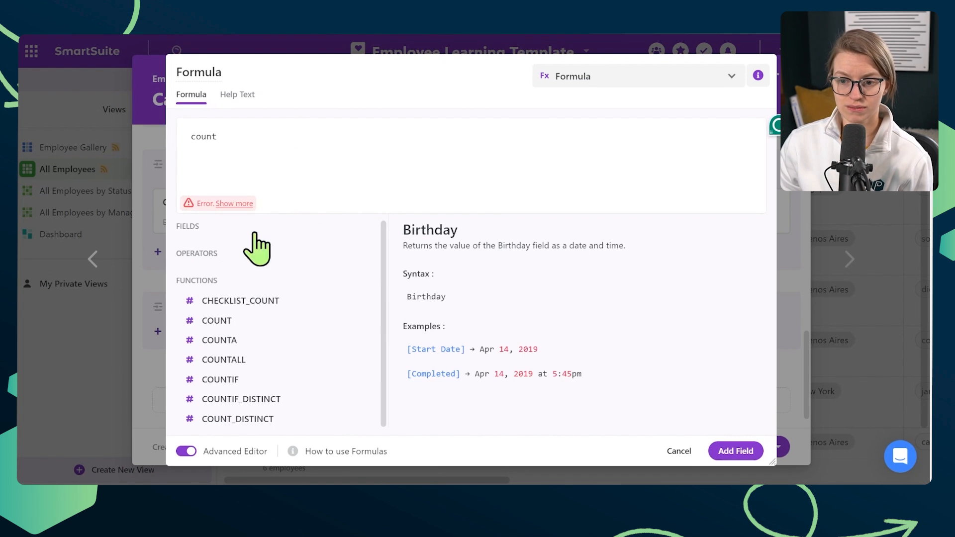
mouse_move(223, 320)
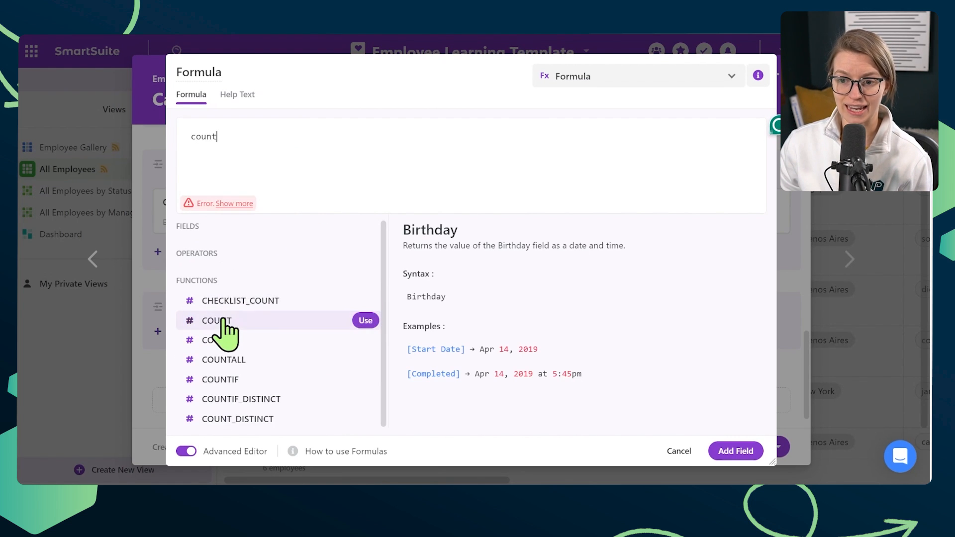
left_click(365, 320)
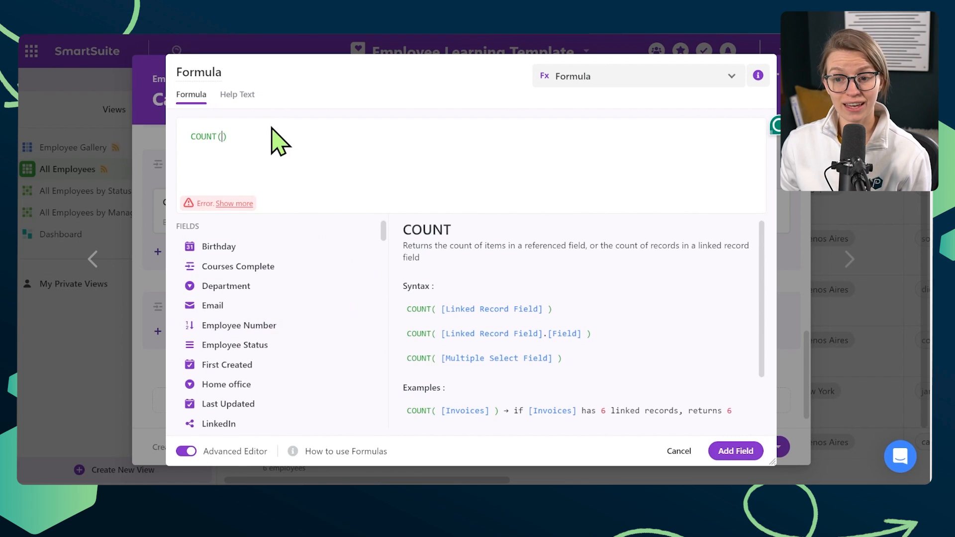
scroll(250, 354, "down", 5)
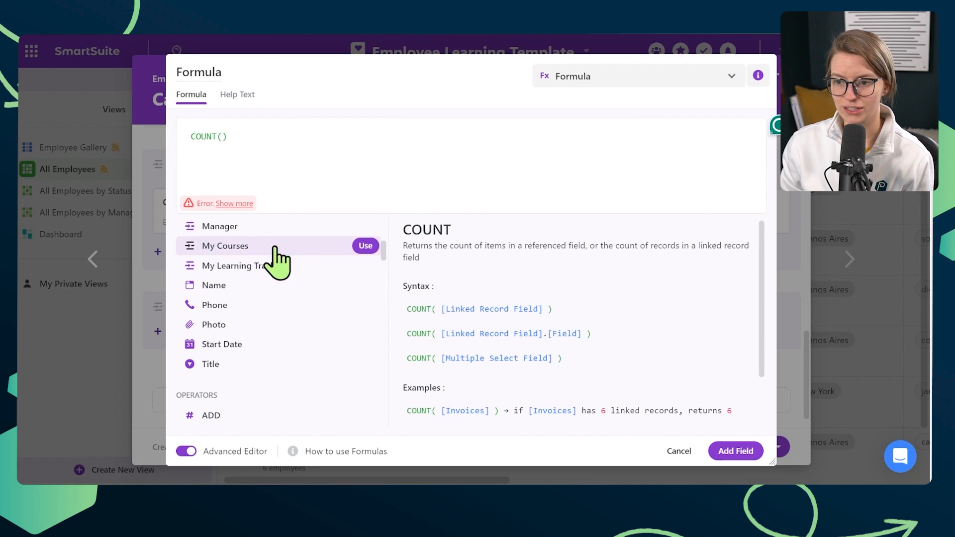
left_click(369, 245)
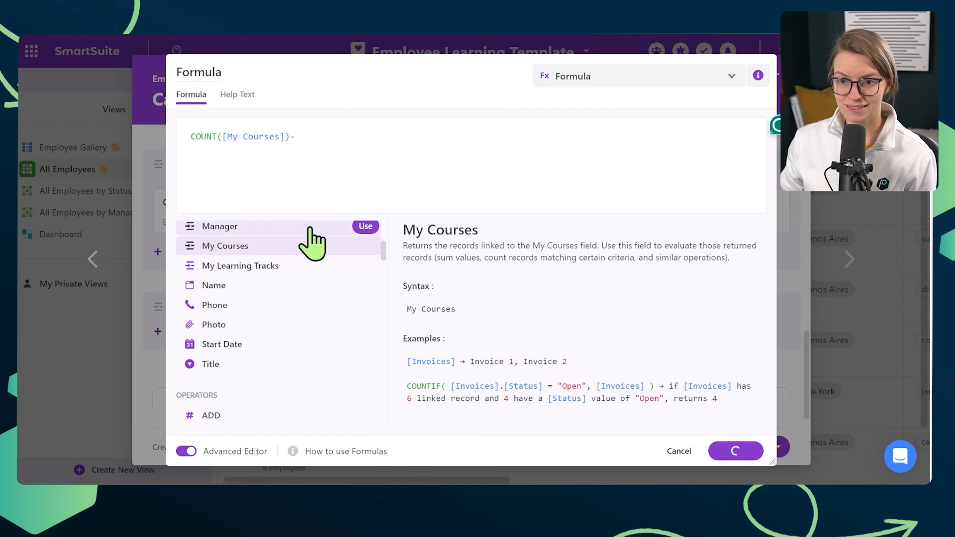
Extend the formula to subtract COUNT([Courses Complete]) from the My Courses count.
type("-Count")
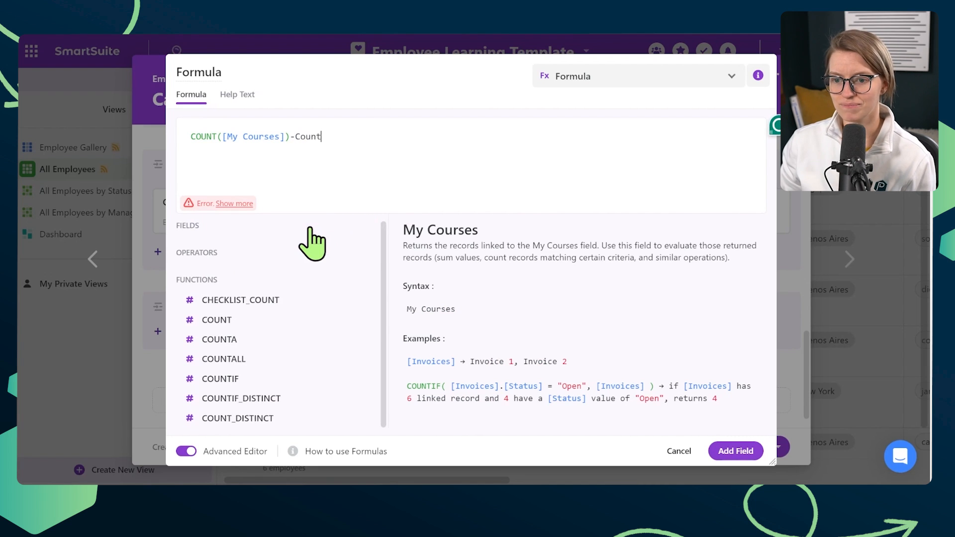
left_click(366, 320)
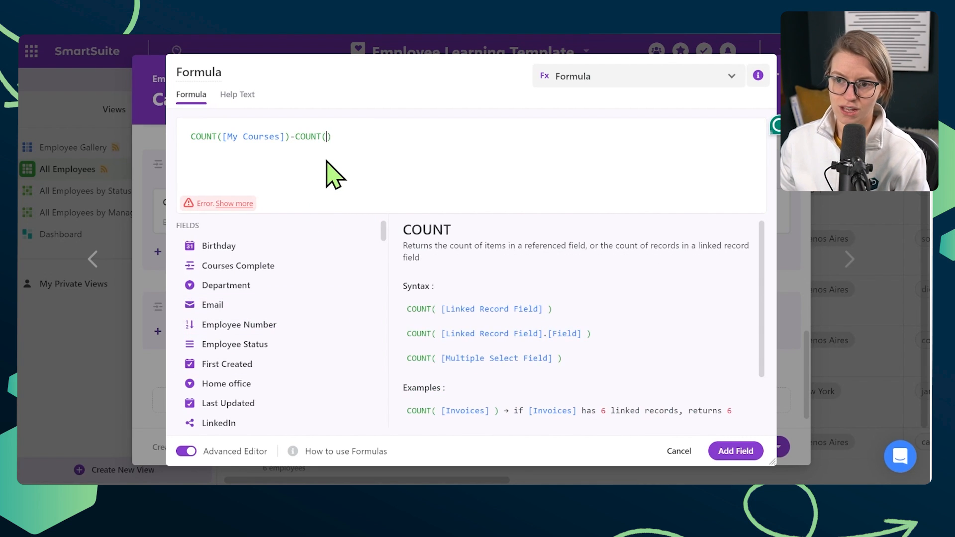
type("cou")
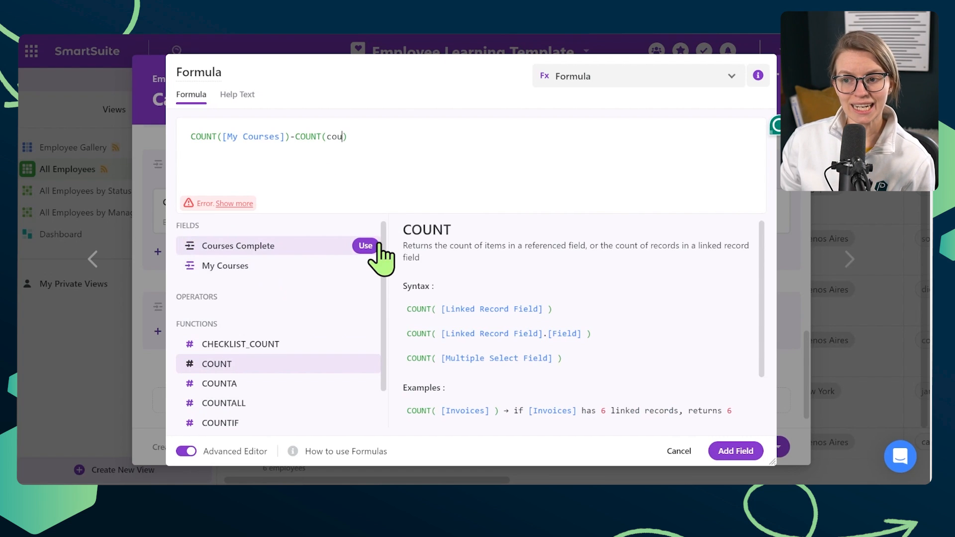
left_click(378, 246)
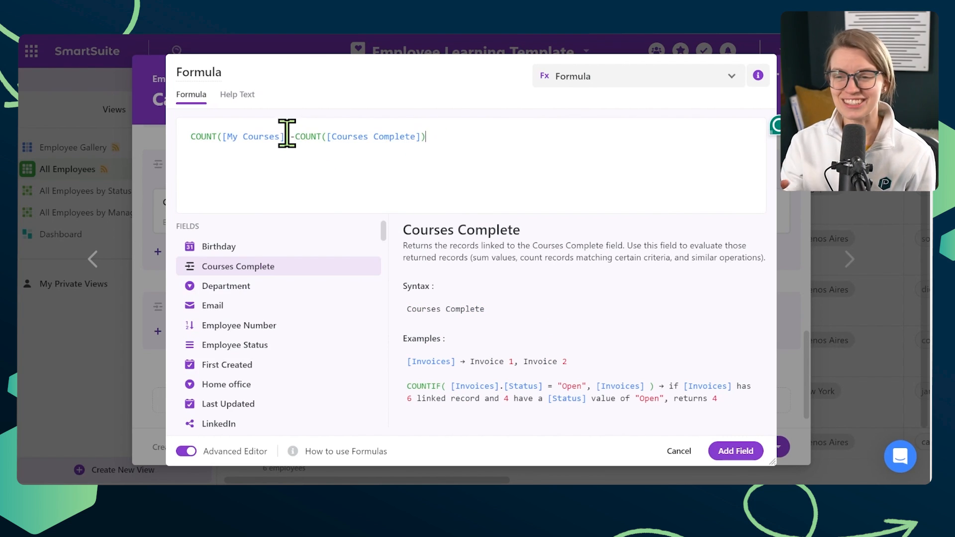
left_click_drag(285, 137, 189, 132)
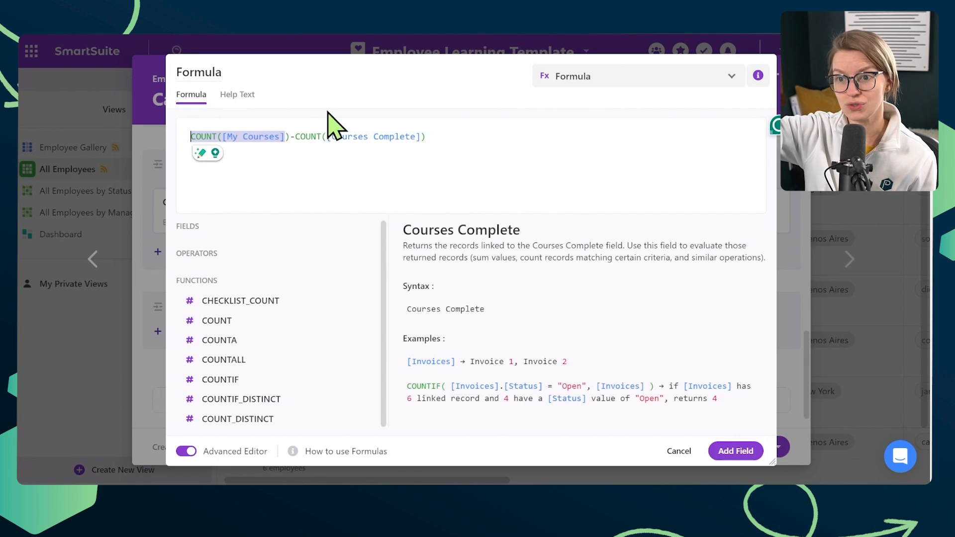
left_click_drag(300, 137, 440, 135)
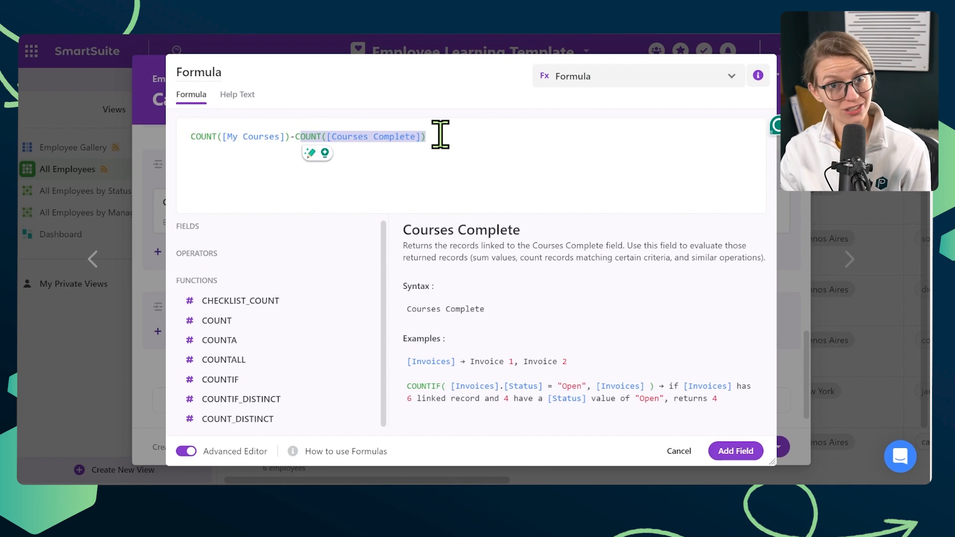
left_click(291, 137)
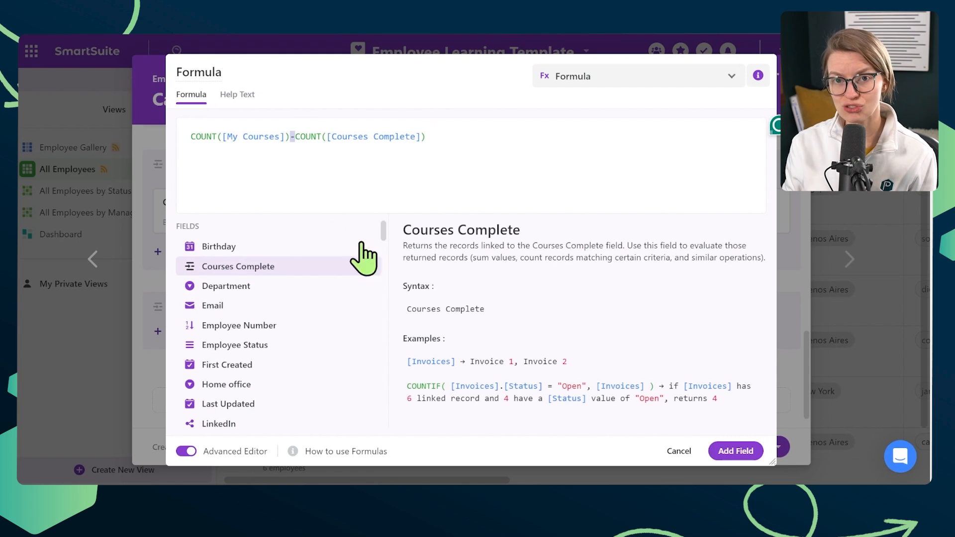
Name the formula field Courses Remaining and add it to the table.
double_click(203, 70)
type("Courses Remaining")
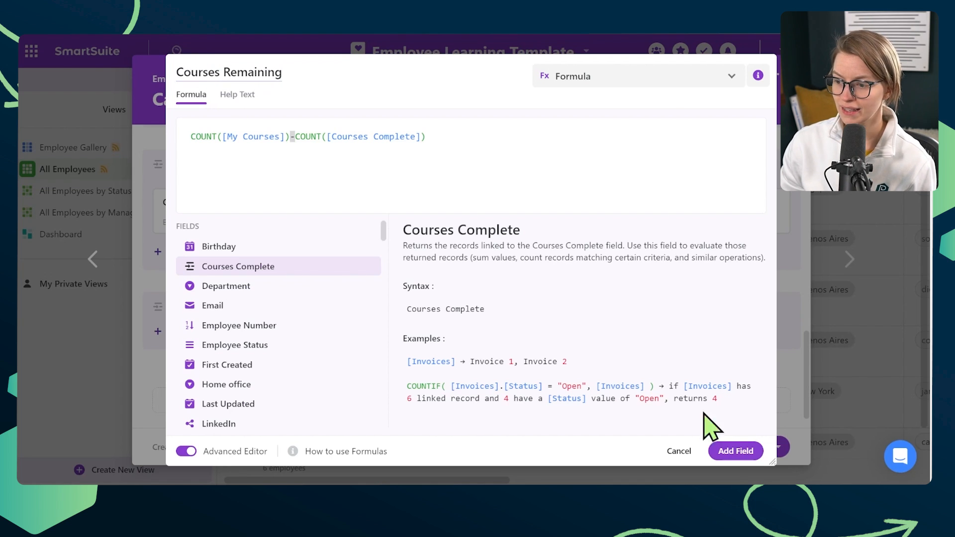
left_click(738, 451)
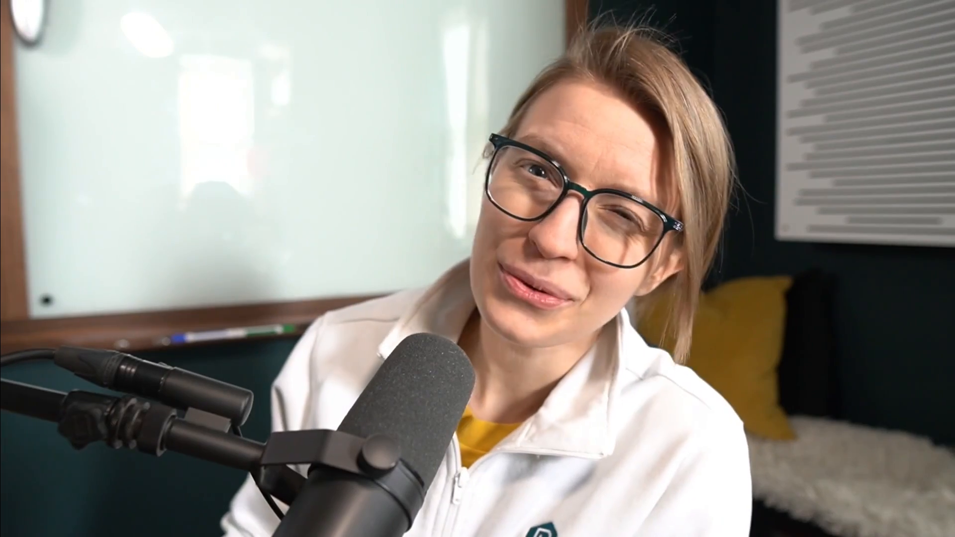
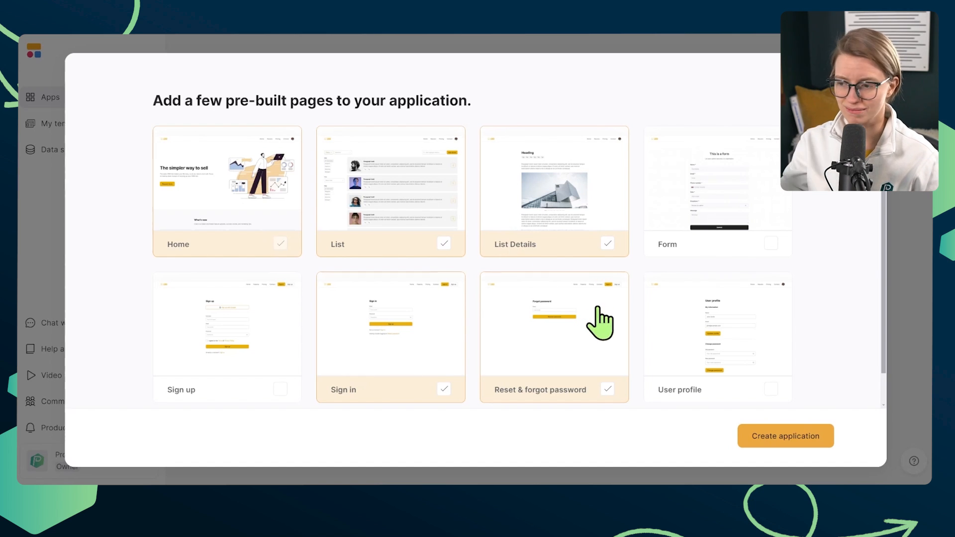
Create the Softr application with the Home, List, List Details, Sign in and Reset & forgot password pages.
left_click(770, 435)
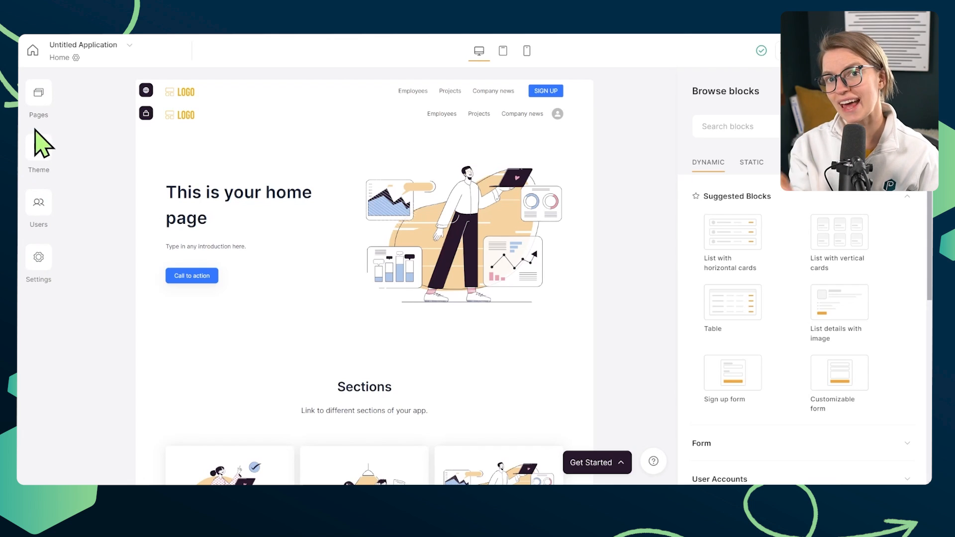
Look through the new application's pages, page options, theme fonts, users area and settings.
left_click(36, 100)
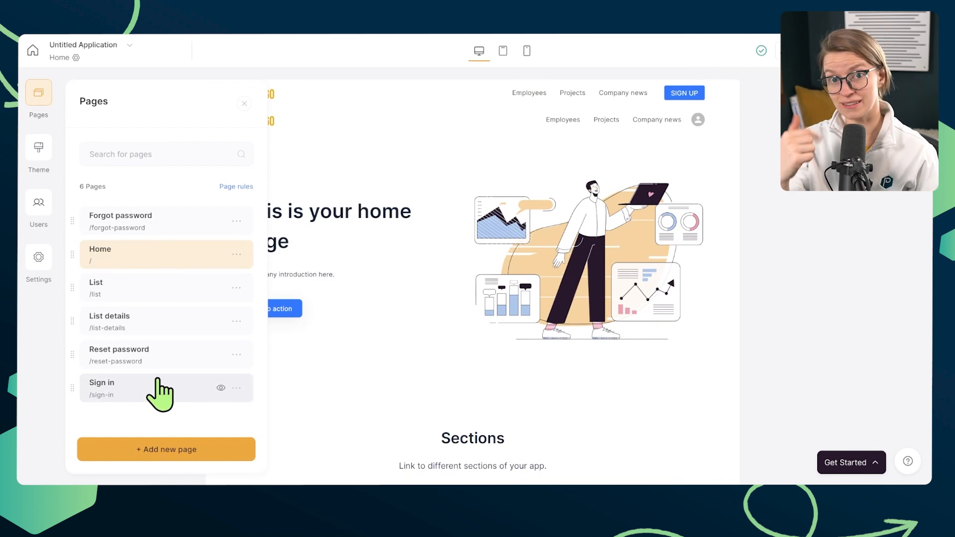
left_click(235, 288)
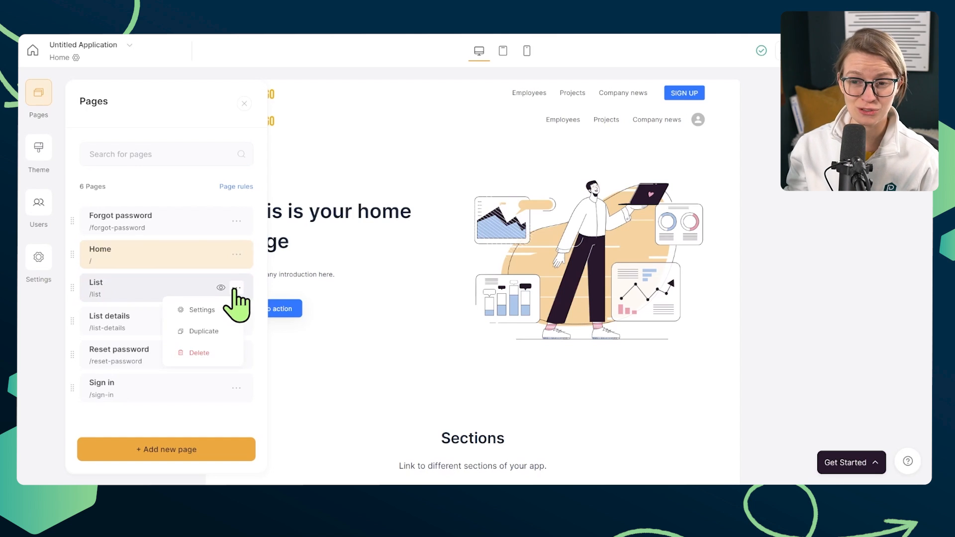
left_click(36, 161)
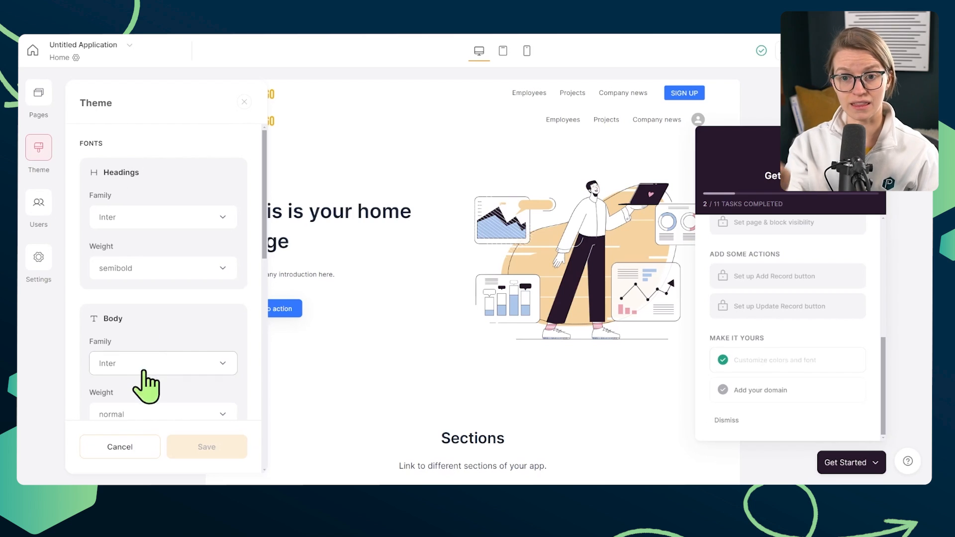
left_click(48, 215)
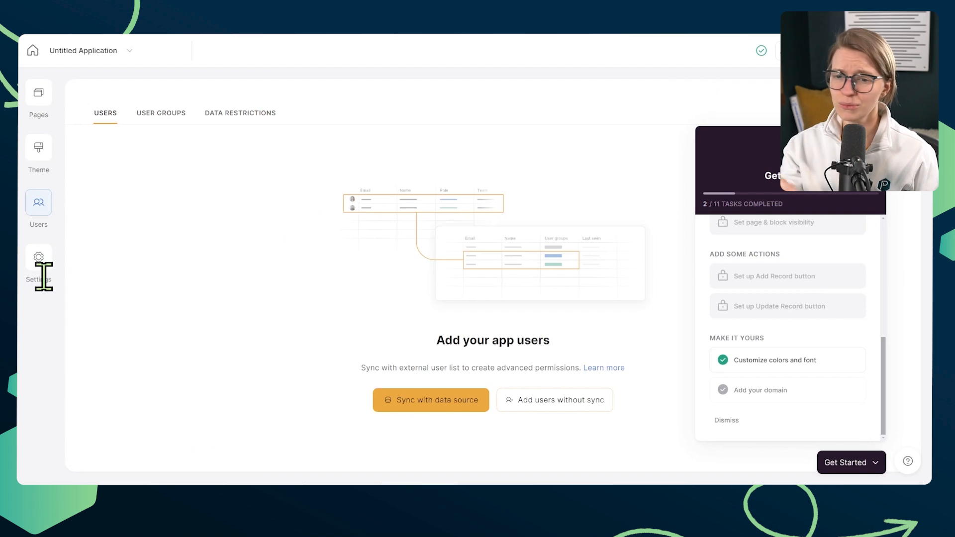
left_click(36, 256)
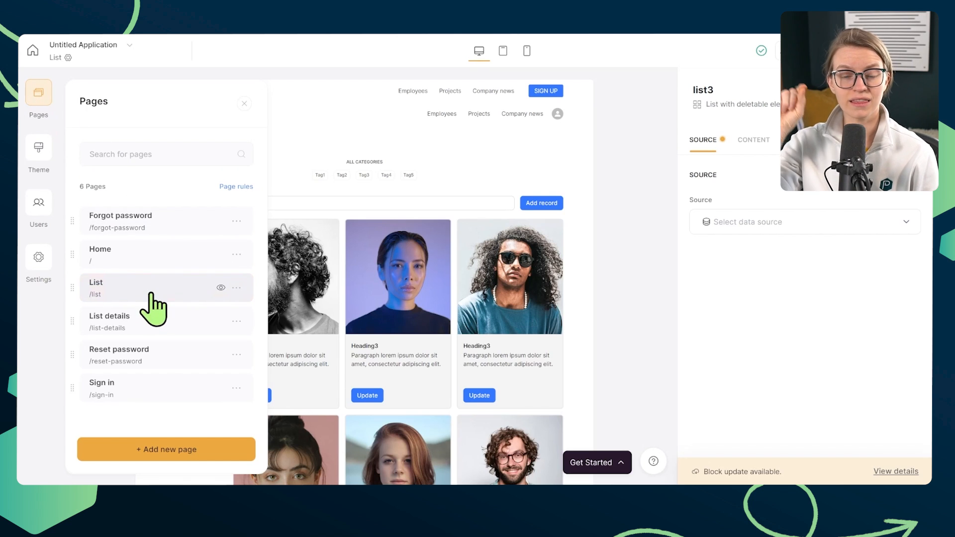
Connect the List page's list block to SmartSuite, using the ProcessDriven workspace, Employee Learning Template solution and Courses table.
left_click(619, 307)
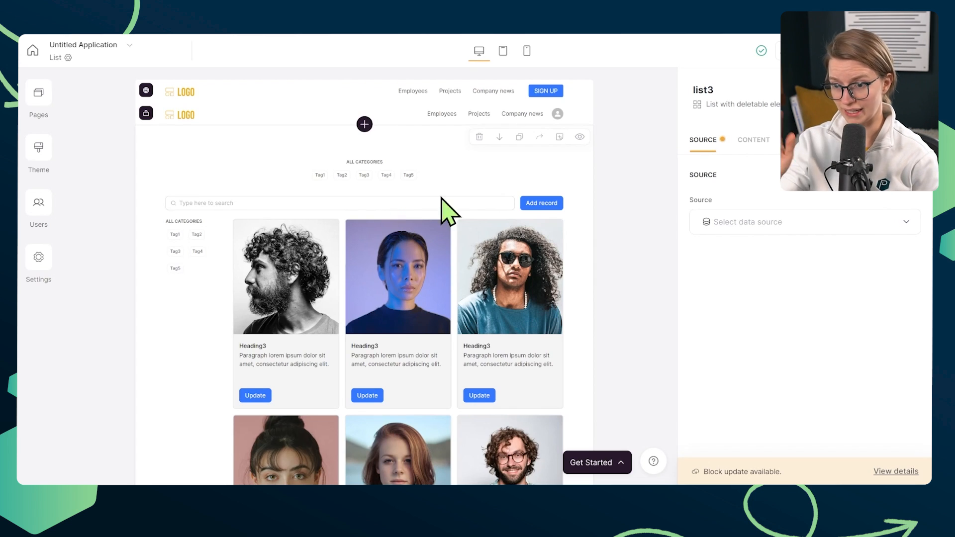
left_click(761, 229)
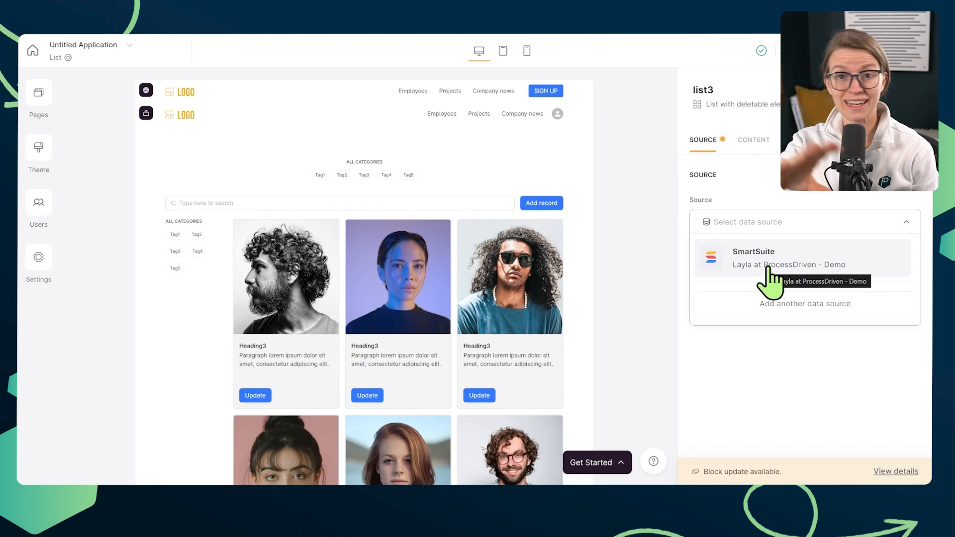
left_click(768, 309)
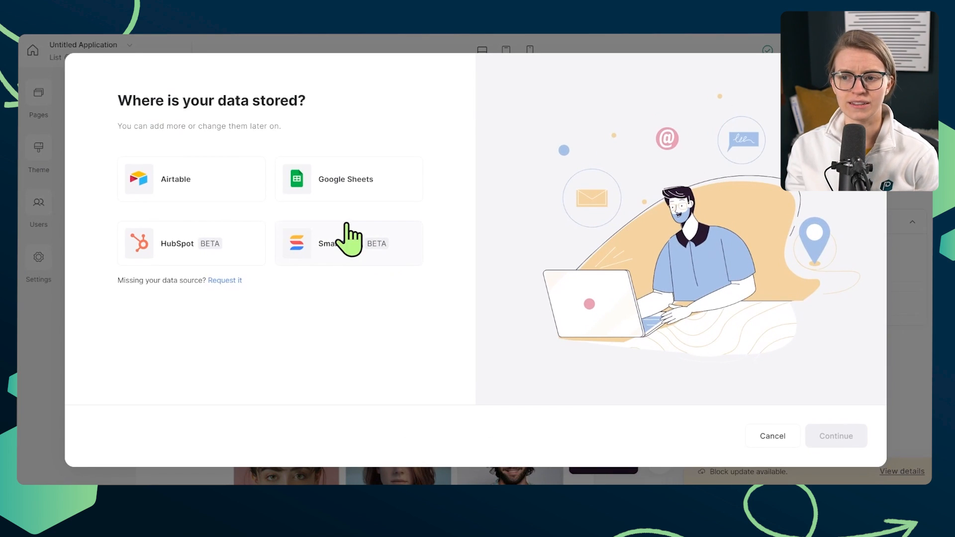
left_click(349, 238)
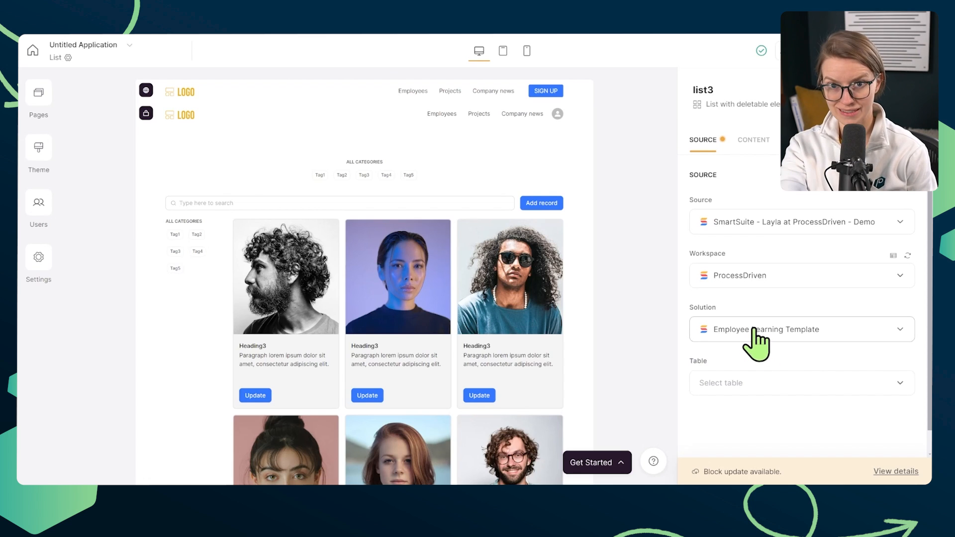
left_click(739, 383)
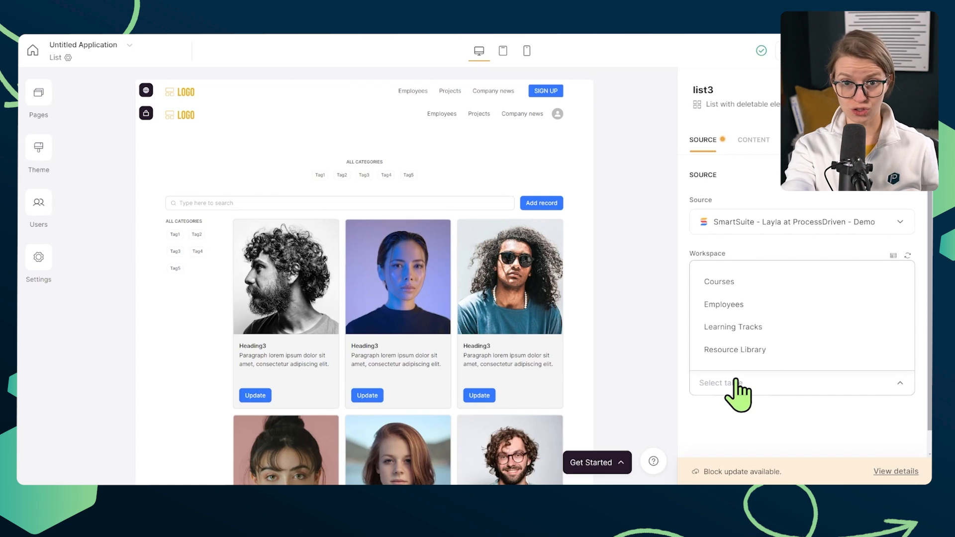
left_click(722, 284)
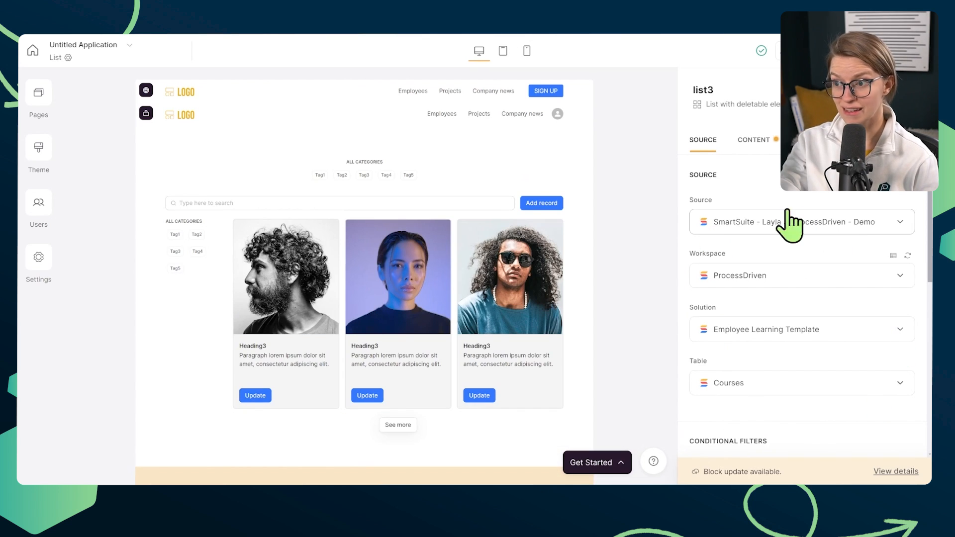
Switch to SmartSuite and view the Courses table of the Employee Learning Template.
left_click_drag(738, 178, 685, 177)
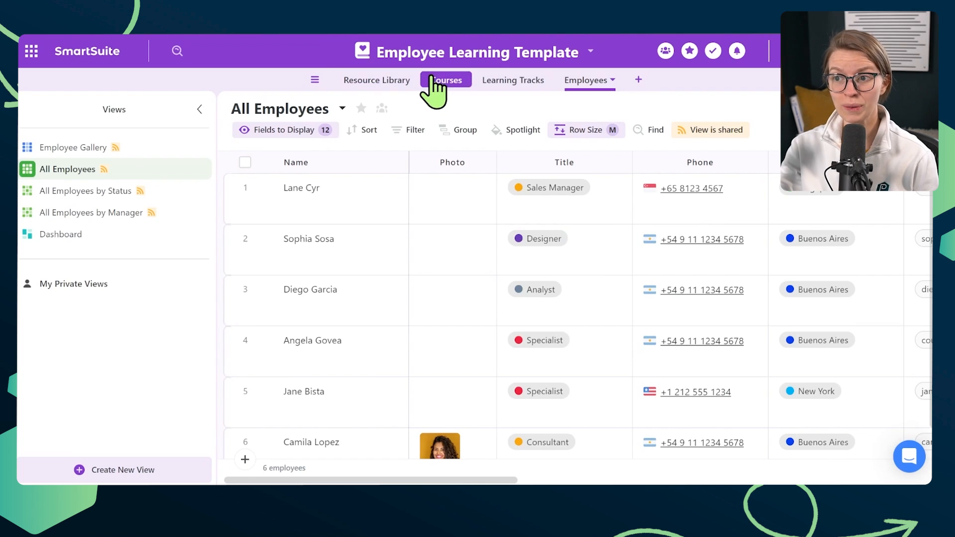
left_click(444, 80)
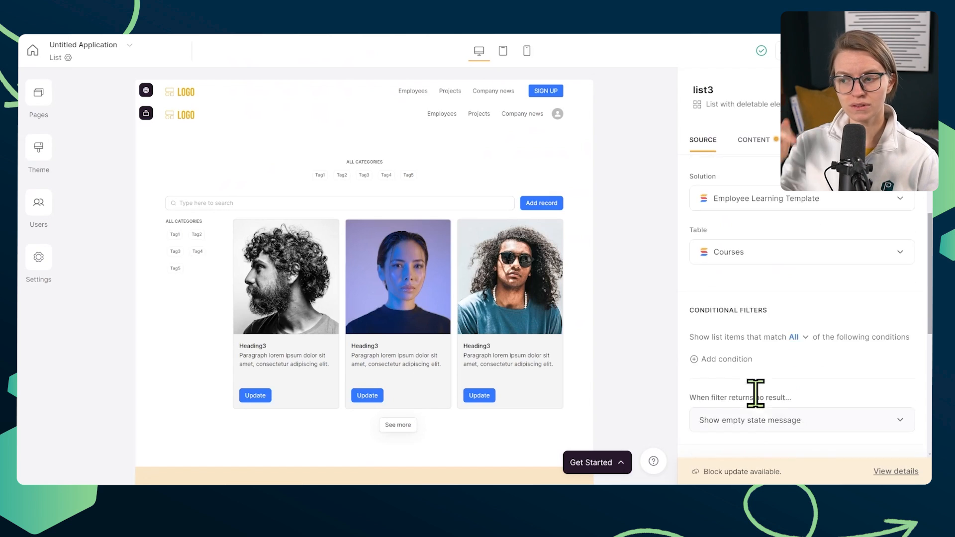
Set up user syncing from the SmartSuite data source, using the ProcessDriven workspace, Employee Learning Template solution and Employees table.
scroll(784, 277, "down", 4)
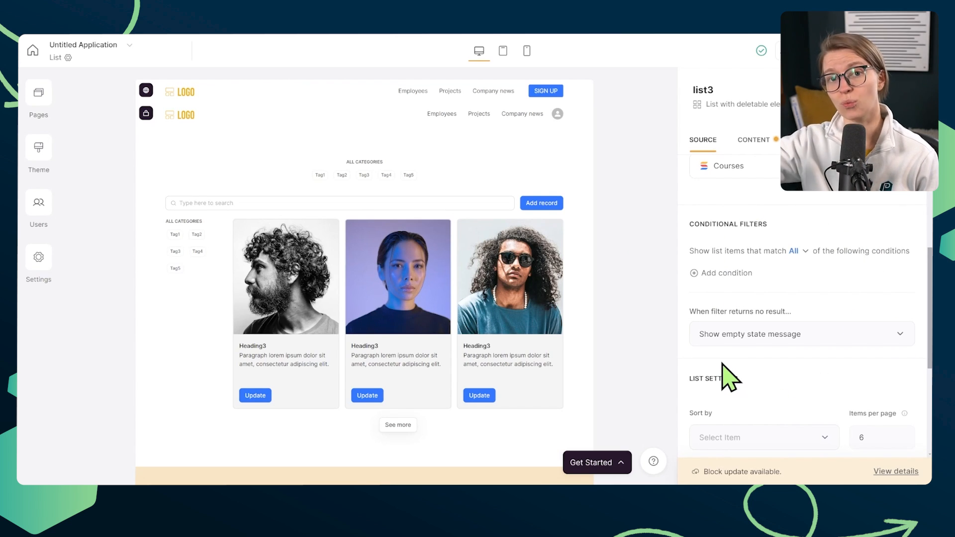
left_click(40, 208)
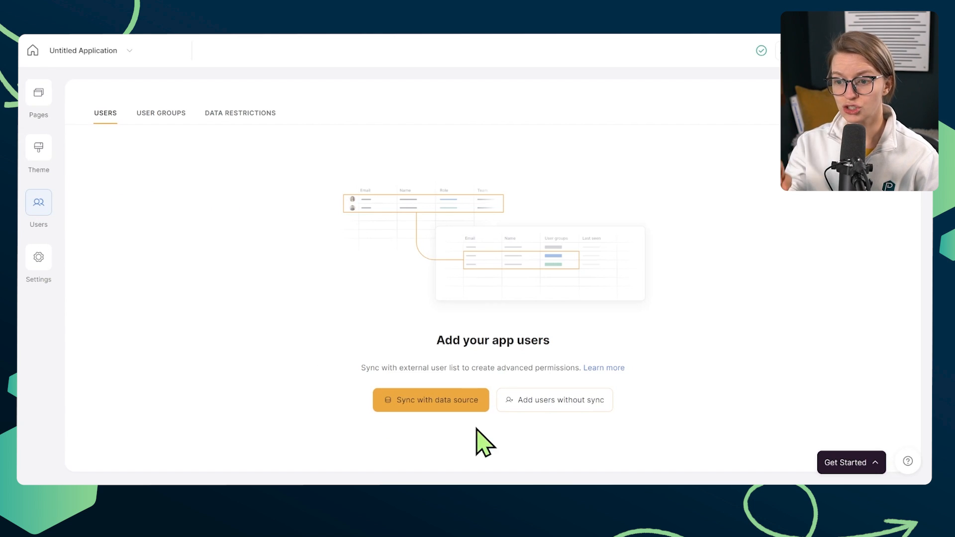
left_click(449, 408)
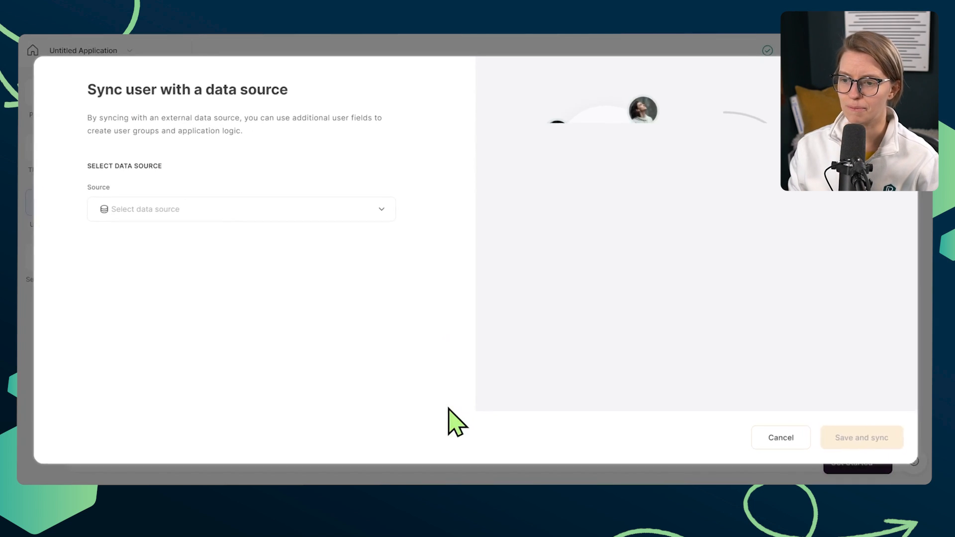
left_click(221, 213)
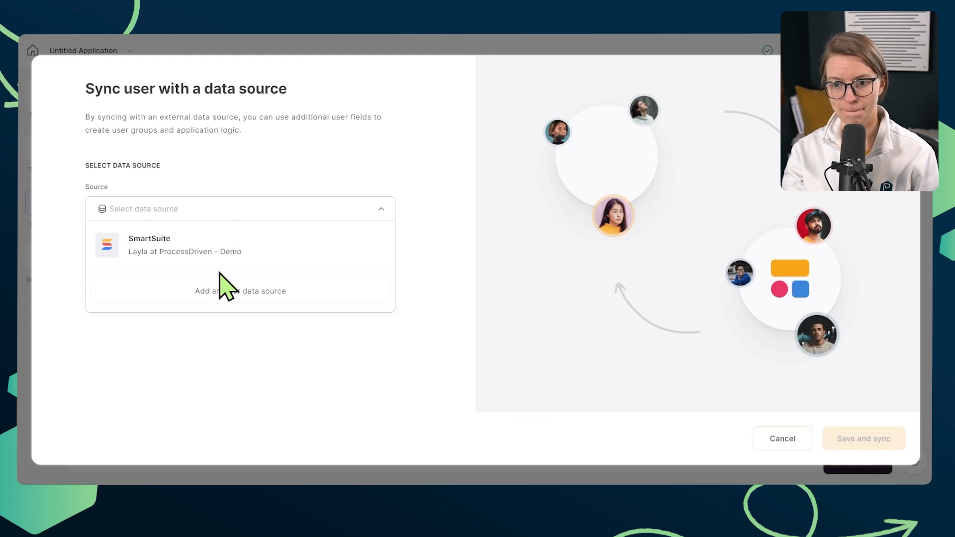
left_click(199, 251)
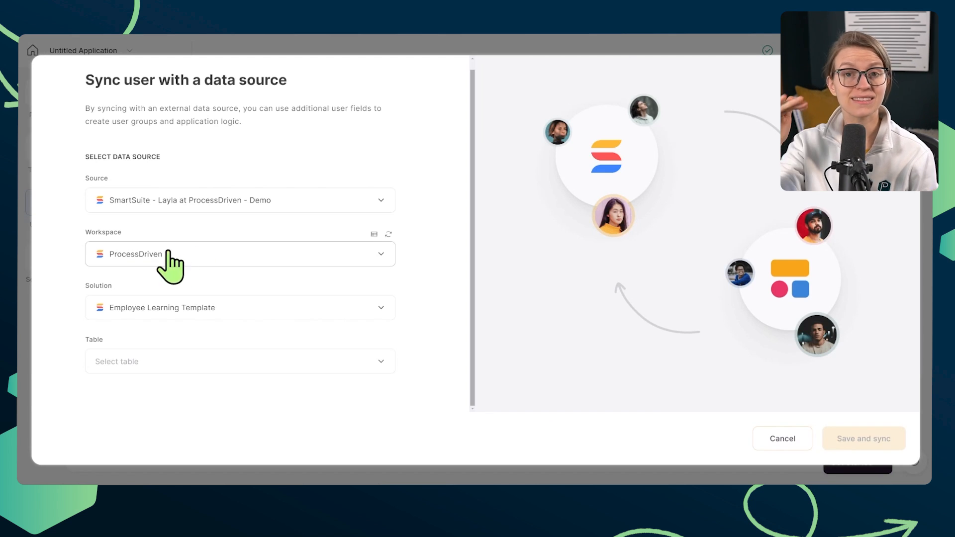
left_click(189, 365)
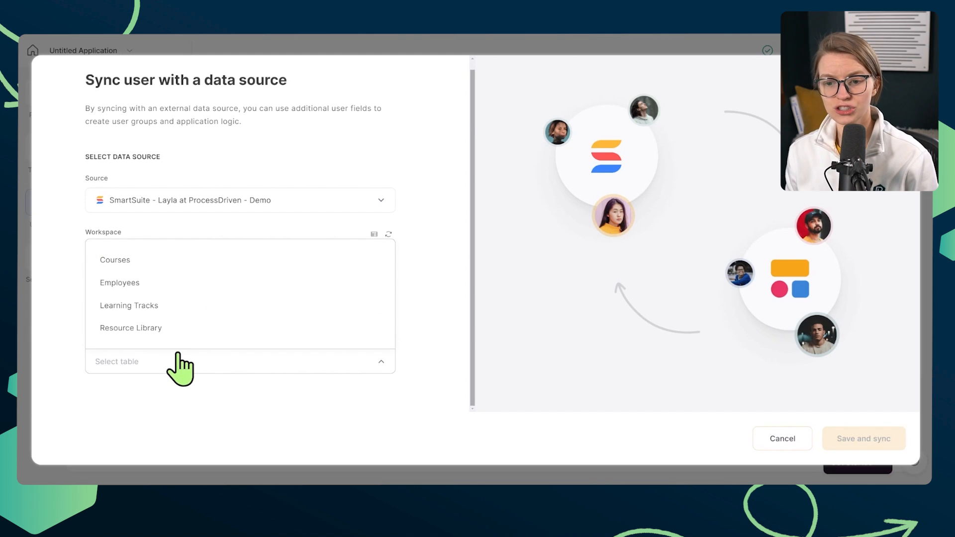
left_click(129, 289)
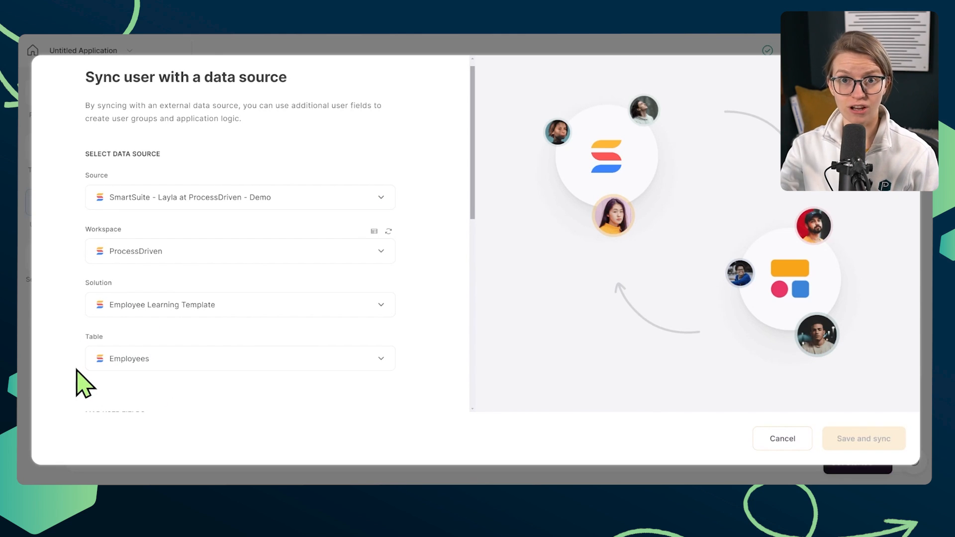
Map the synced users' email to the Email field and their name to the Name field.
scroll(84, 383, "down", 3)
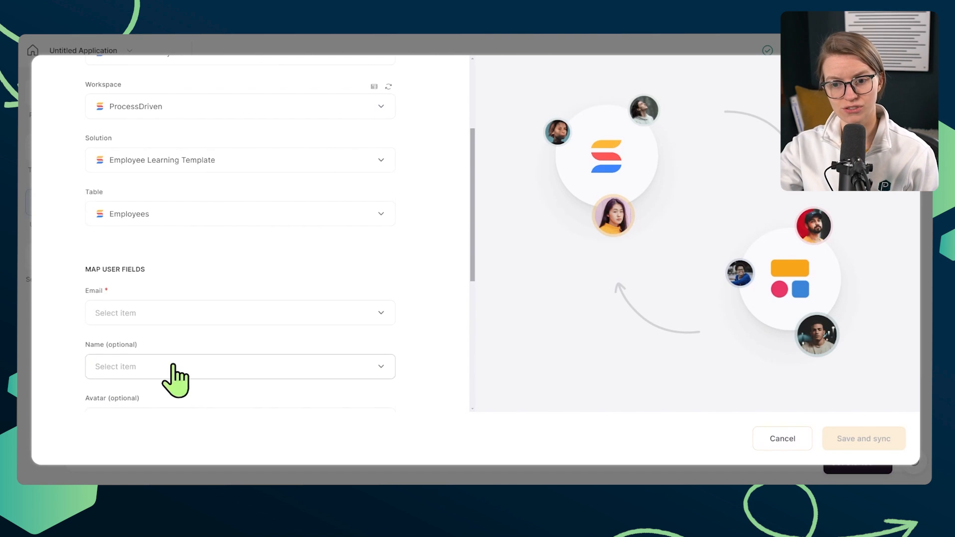
scroll(171, 368, "down", 2)
left_click(150, 247)
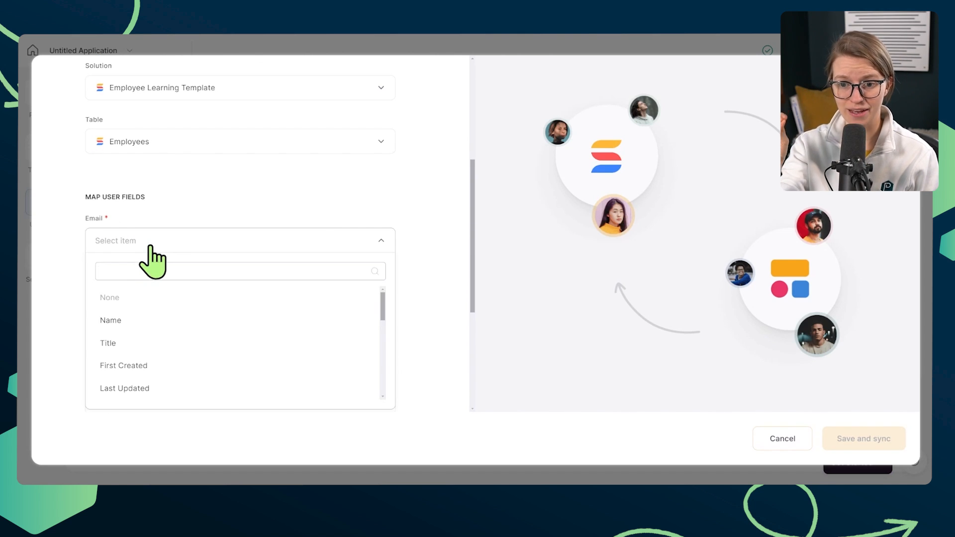
left_click(157, 273)
type("email")
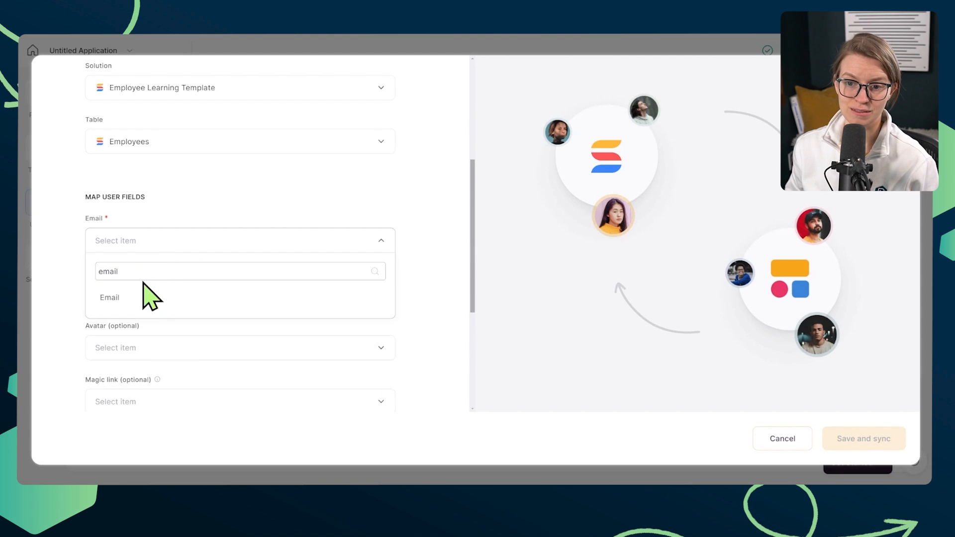
left_click(150, 298)
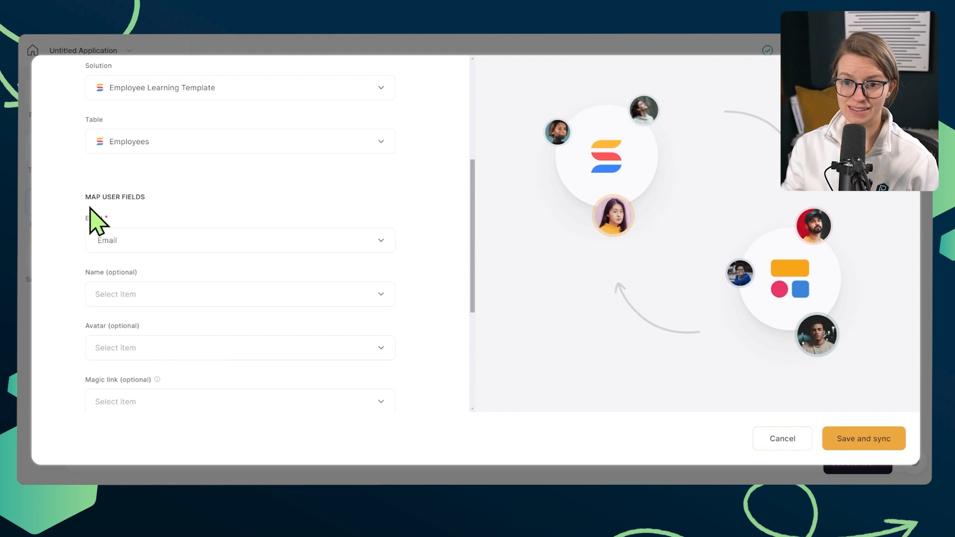
left_click(121, 298)
left_click(117, 326)
type("name")
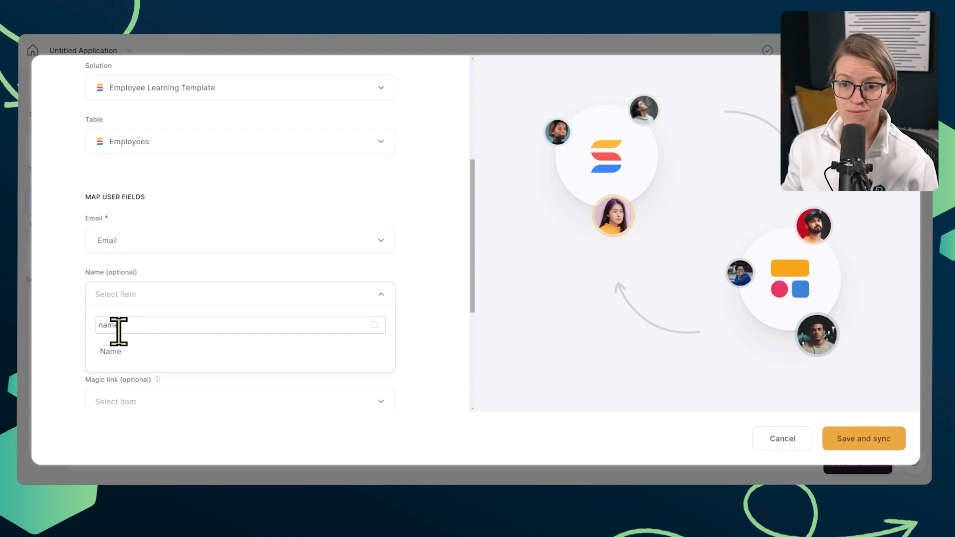
left_click(110, 351)
Search the avatar mapping's field options for "avat", and check SmartSuite's Employees table for the column holding employee pictures.
scroll(75, 318, "down", 2)
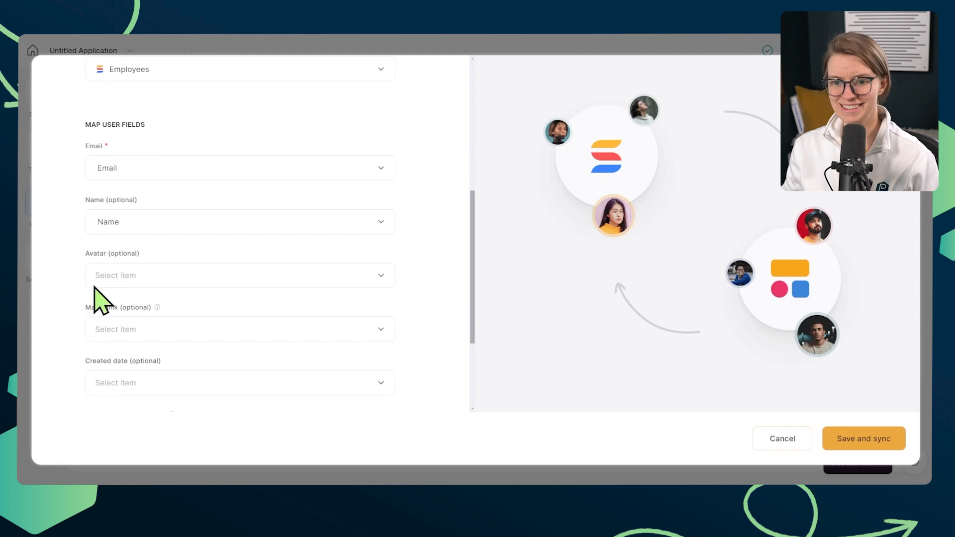
left_click_drag(86, 254, 114, 255)
left_click(119, 284)
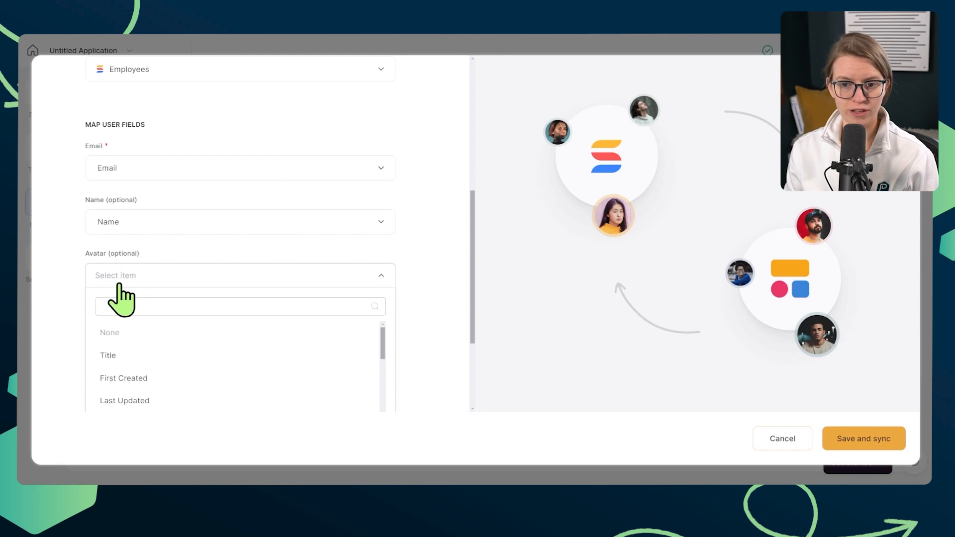
type("ava")
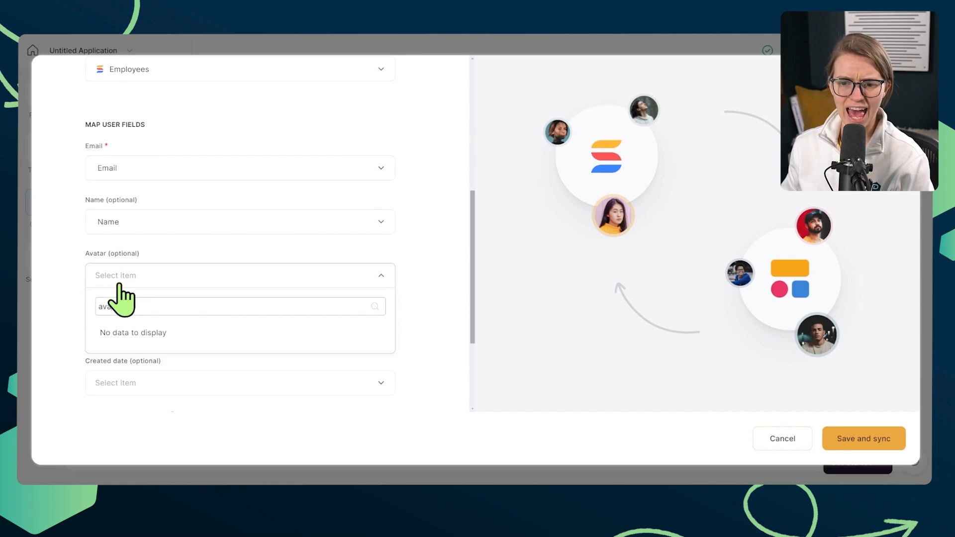
type("t")
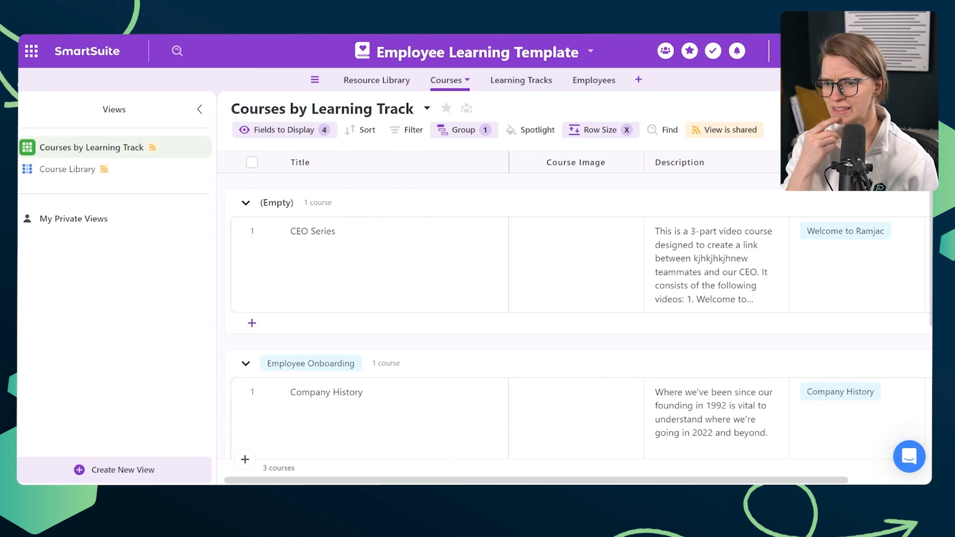
left_click(586, 81)
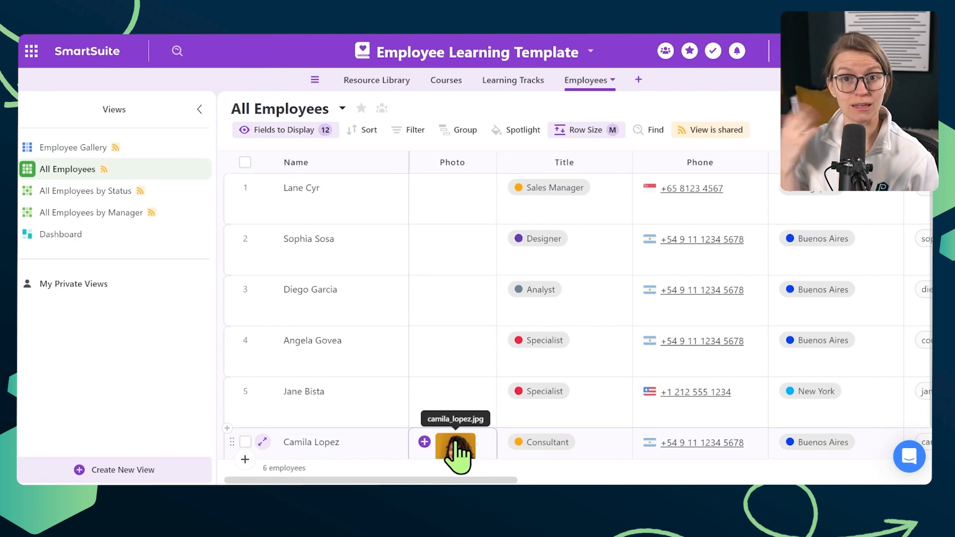
scroll(455, 450, "down", 2)
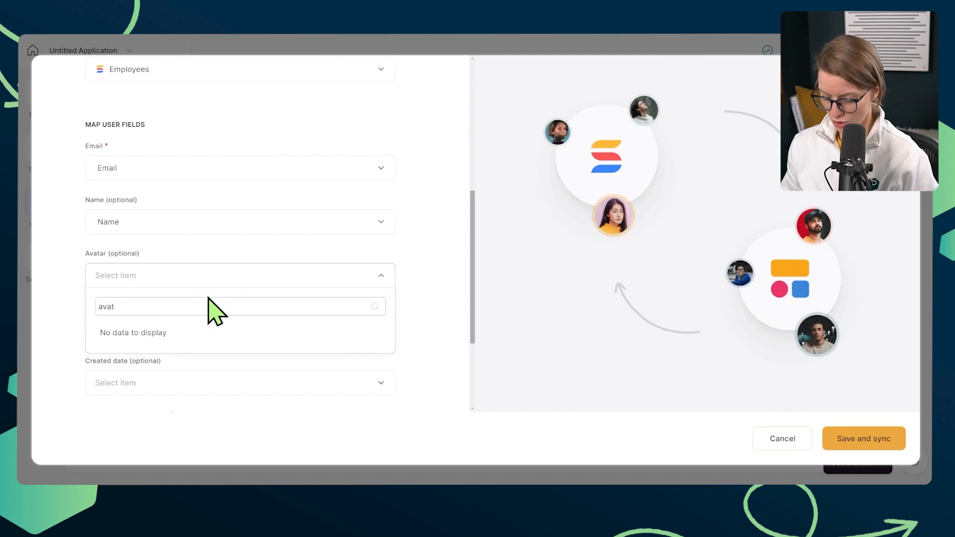
Return to Softr, map the users' avatar to the photo field, and save and sync the users.
key("BackSpace")
key("BackSpace")
key("BackSpace")
key("BackSpace")
type("photo")
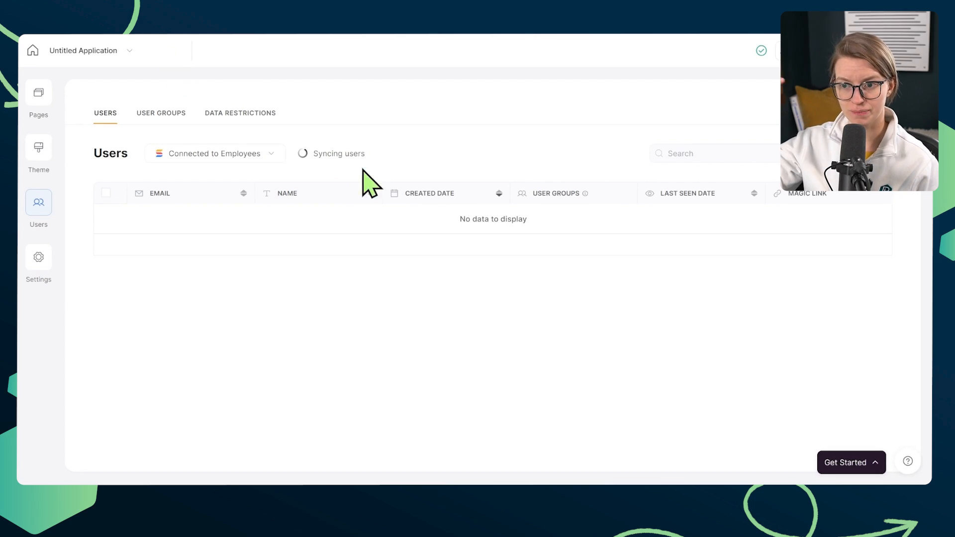
left_click_drag(362, 169, 328, 164)
left_click(324, 170)
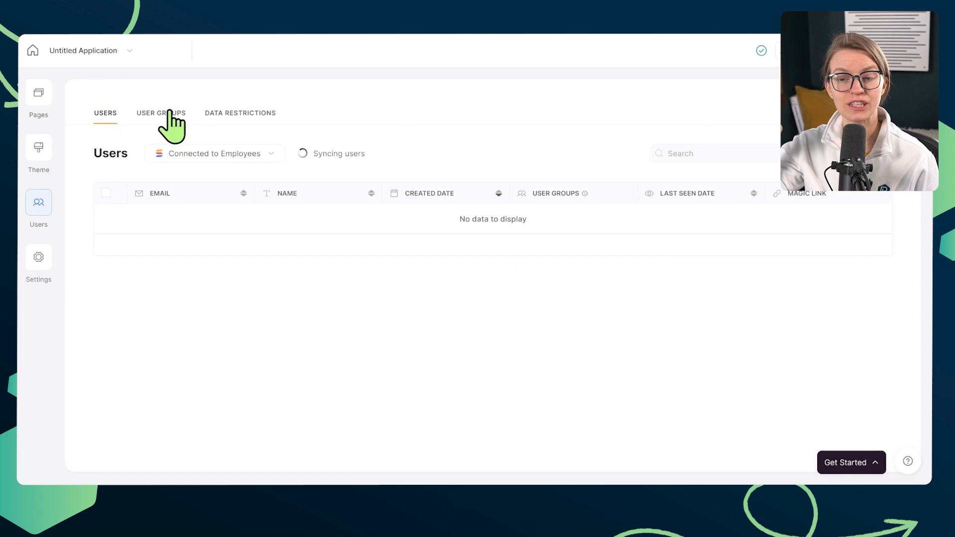
Create the first user group, named Manager, and continue to its membership conditions.
left_click(166, 124)
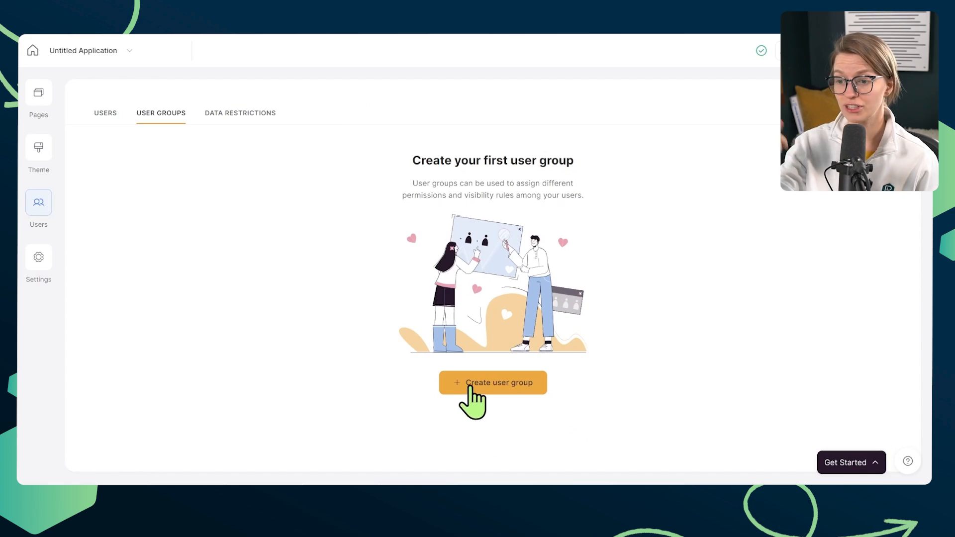
left_click(470, 386)
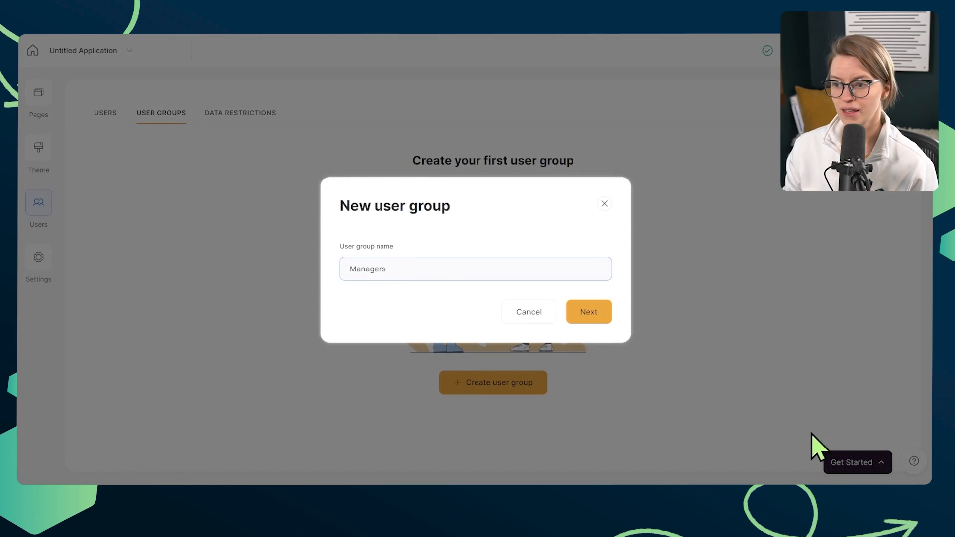
left_click(585, 318)
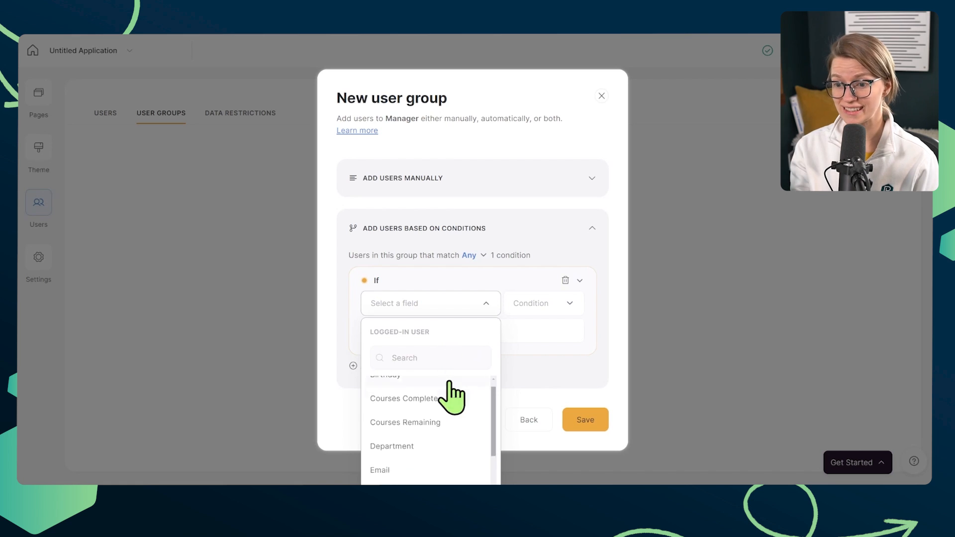
Look through the fields available for the group condition, and check the Title field in the last employee's SmartSuite record.
scroll(451, 397, "down", 2)
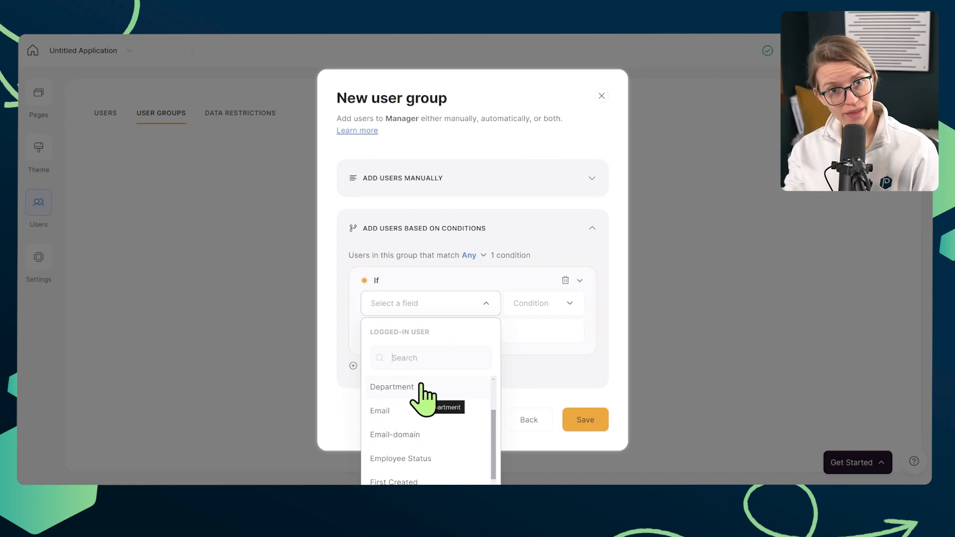
scroll(413, 401, "down", 5)
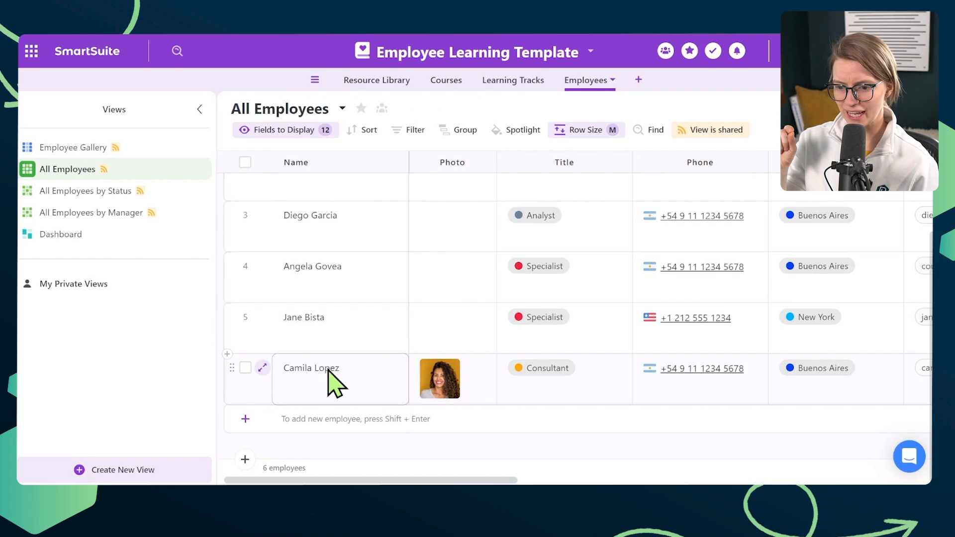
left_click(263, 371)
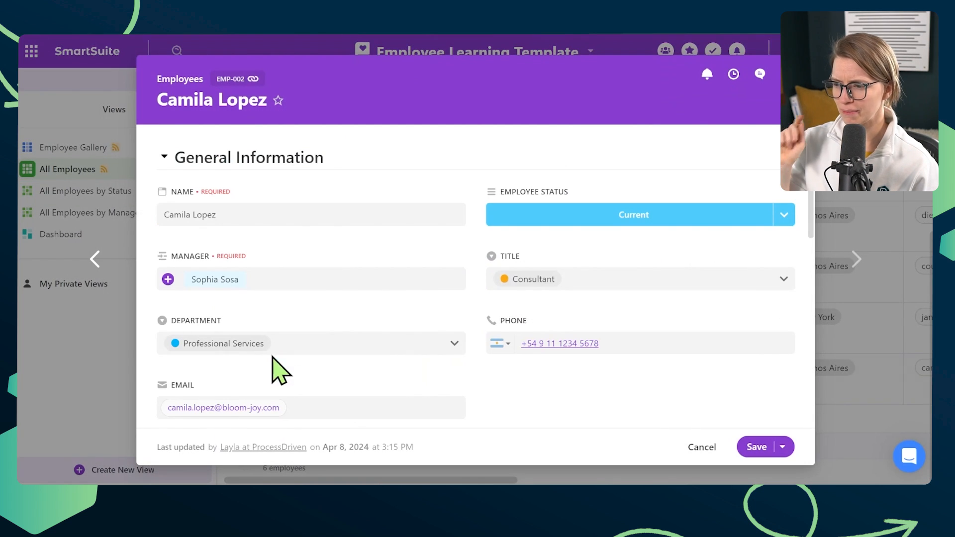
left_click(551, 280)
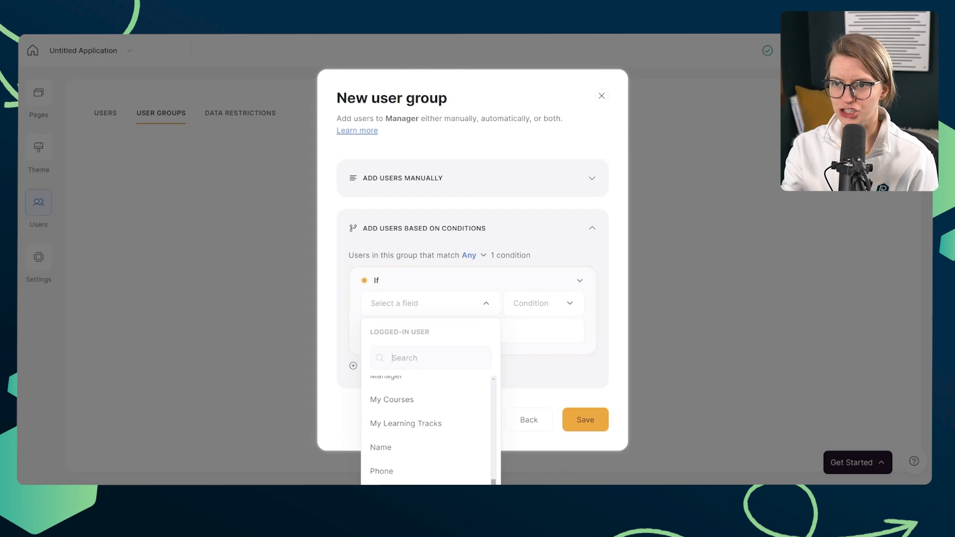
Define the Manager group's membership with an "Is" condition on the Title field, and save the group.
type("tit")
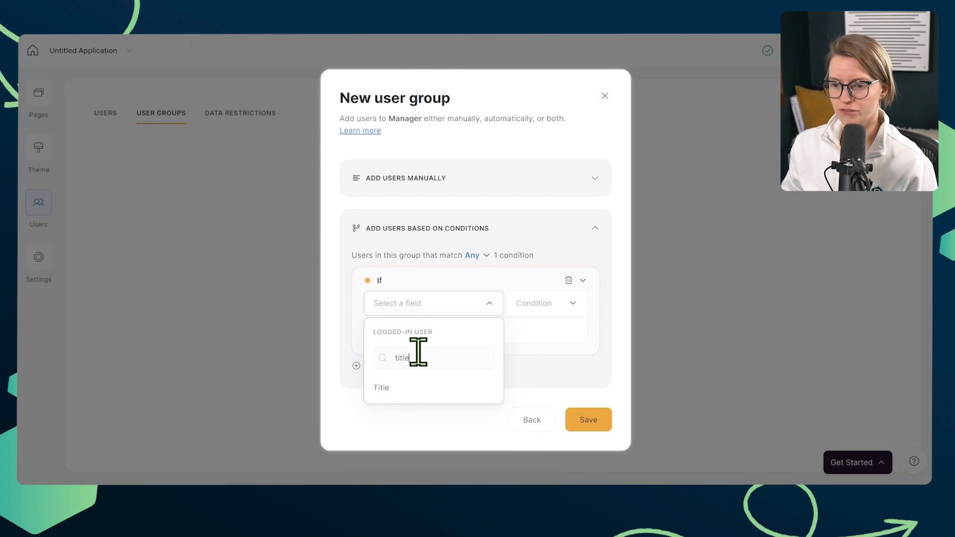
type("le")
left_click(384, 390)
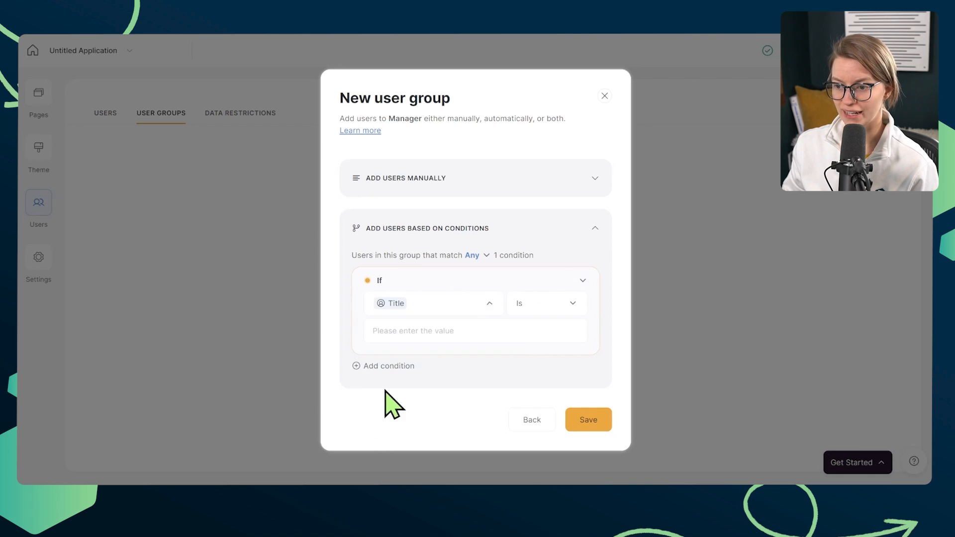
left_click(506, 336)
left_click(588, 419)
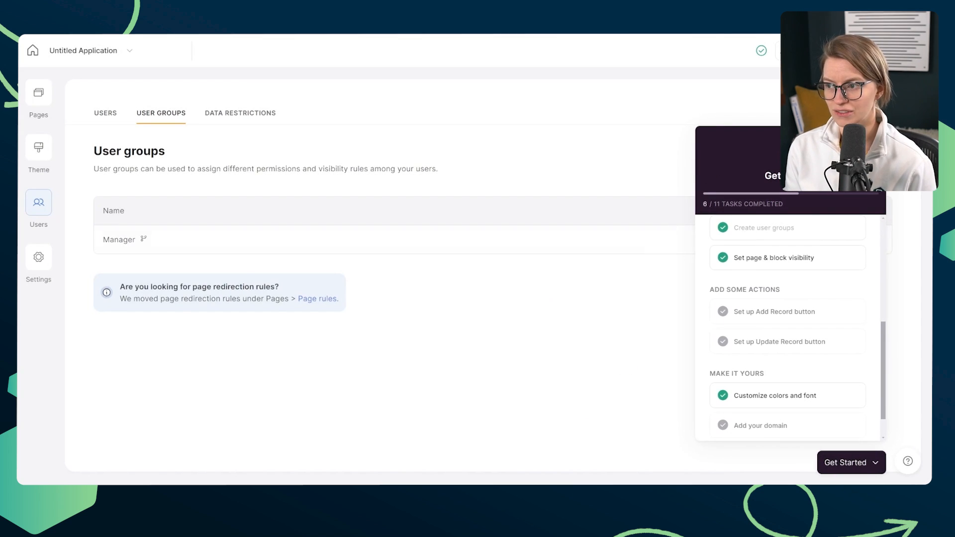
Create a second user group named Employee and continue to its membership conditions.
left_click(847, 155)
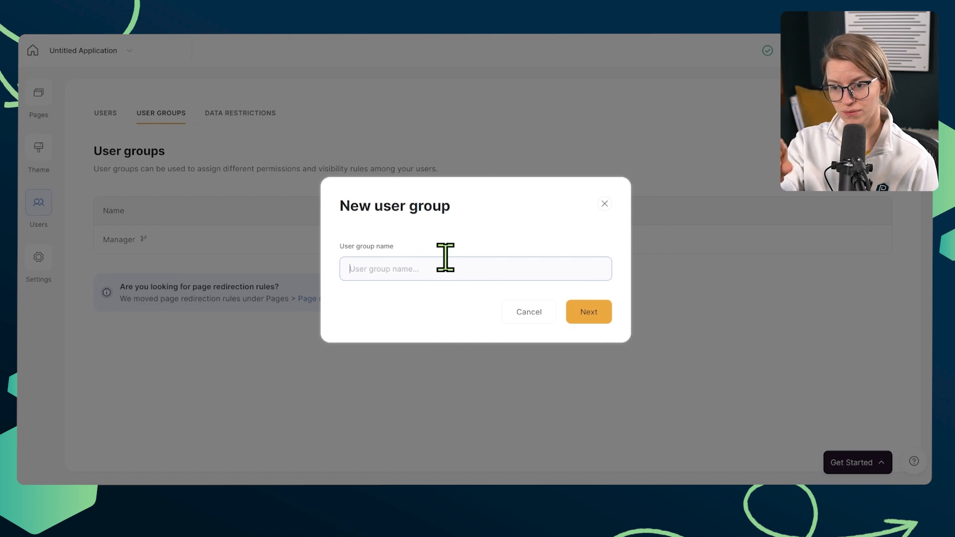
type("Employee")
left_click(586, 318)
Add the condition that Title is not Manager to the Employee group, and save the group.
left_click(409, 304)
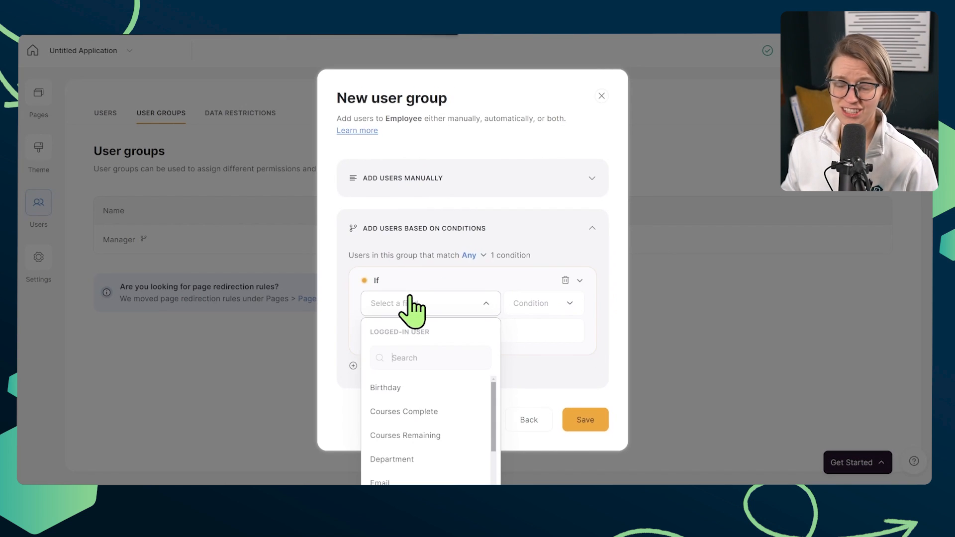
type("title")
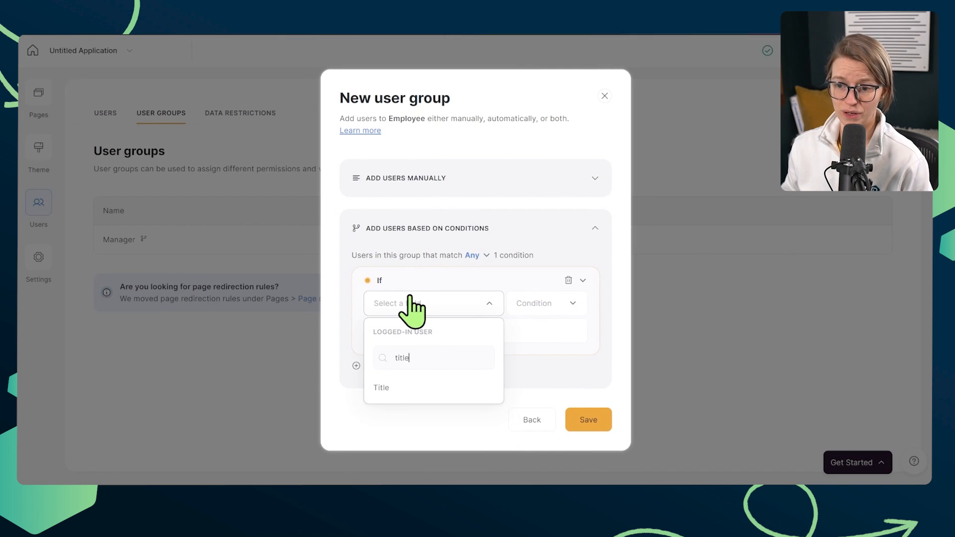
left_click(423, 391)
left_click(547, 300)
left_click(540, 357)
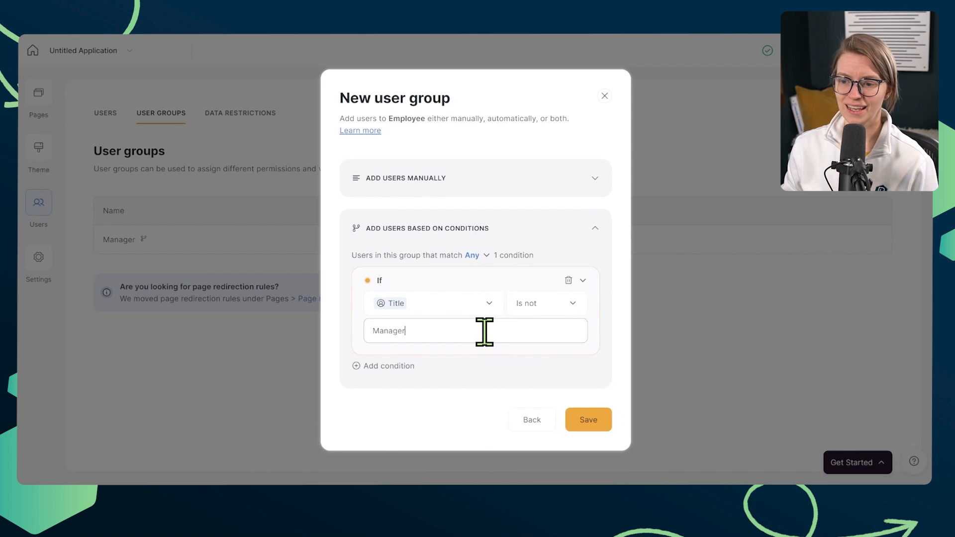
left_click(485, 331)
type("Manager")
key("Return")
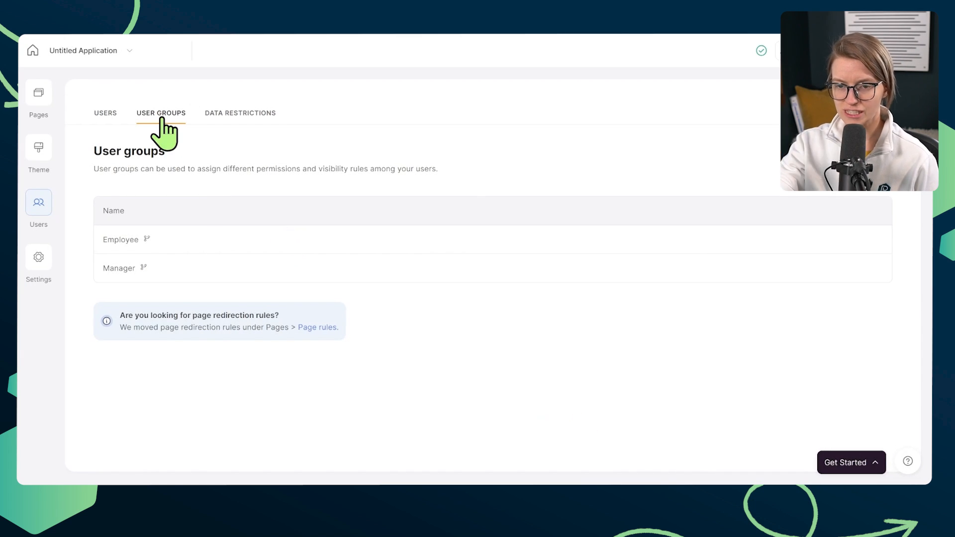
Review the synced users list and its last sync time, and look at the Add users dialog without adding anyone.
left_click(107, 123)
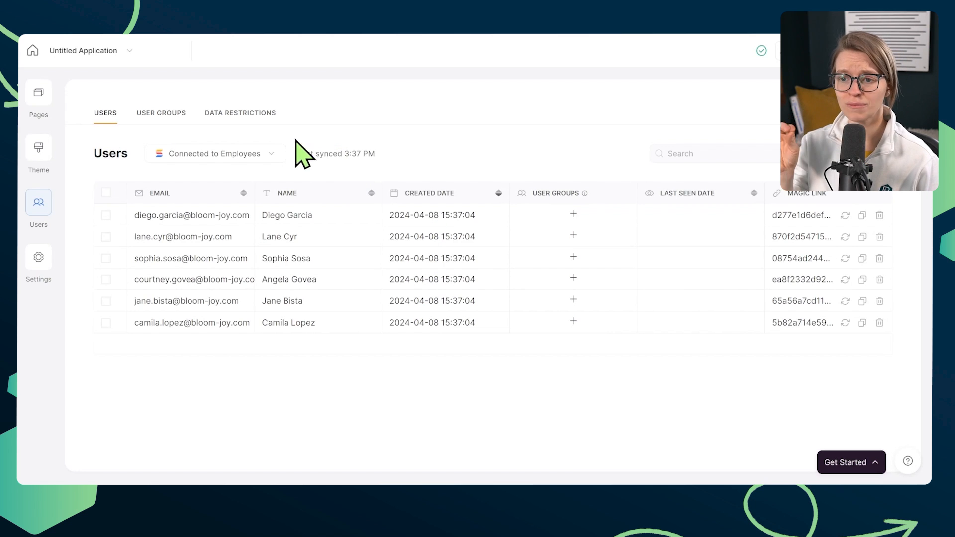
left_click_drag(310, 154, 394, 167)
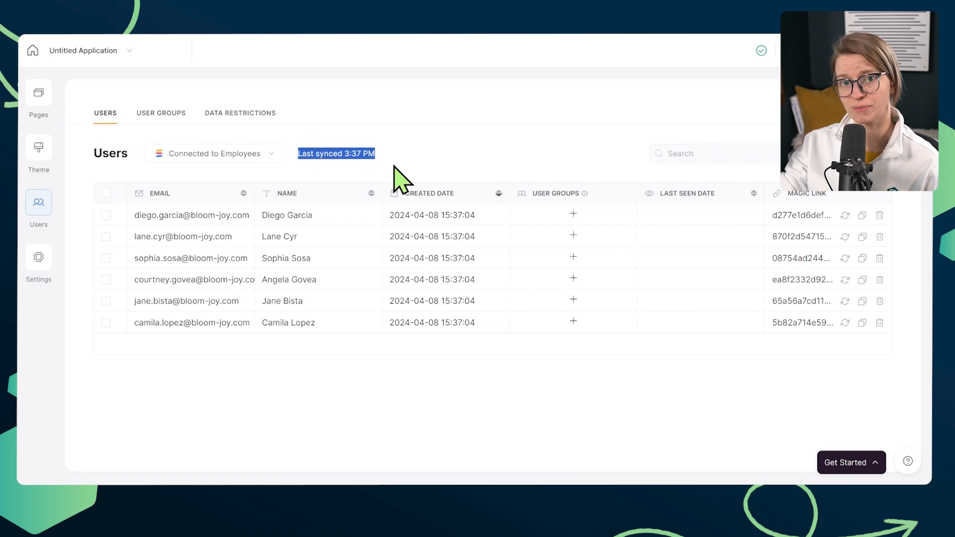
left_click(860, 153)
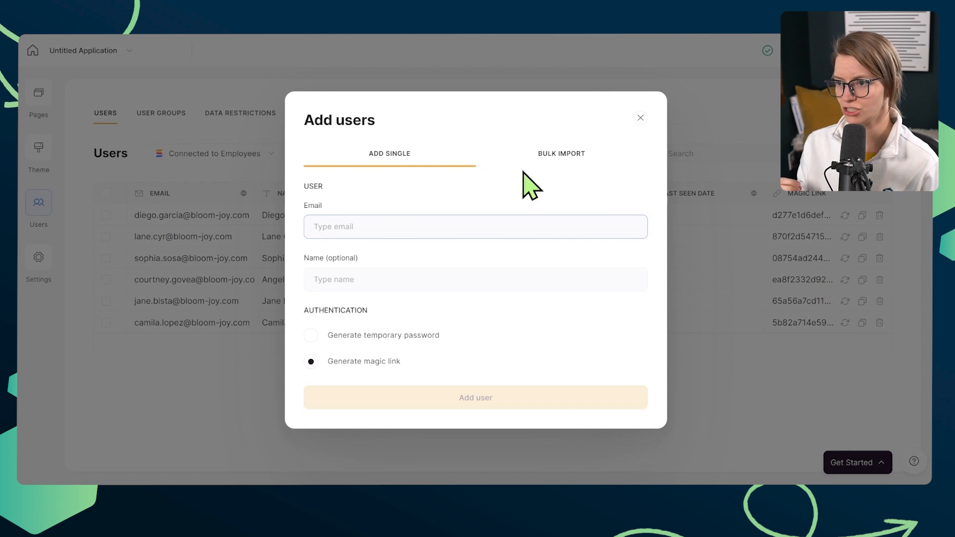
left_click(640, 118)
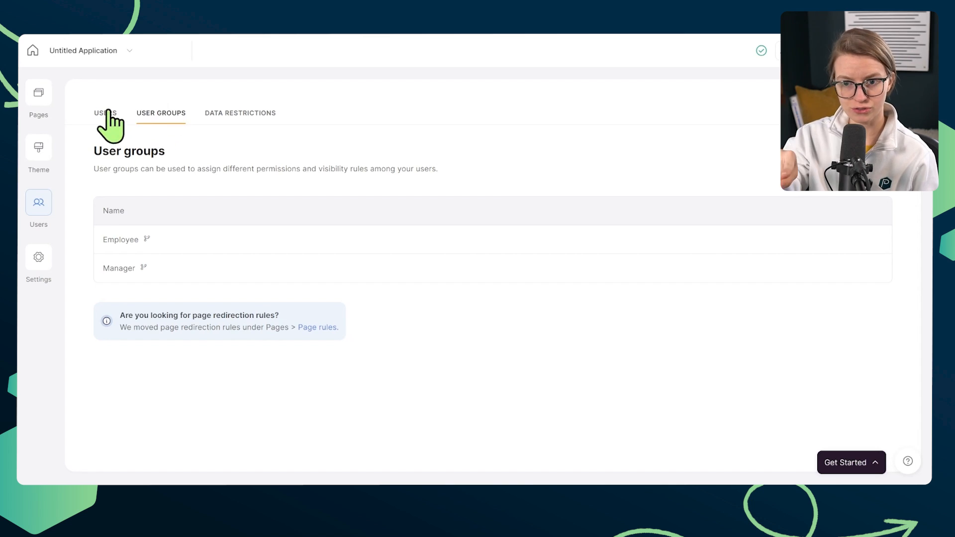
left_click(109, 113)
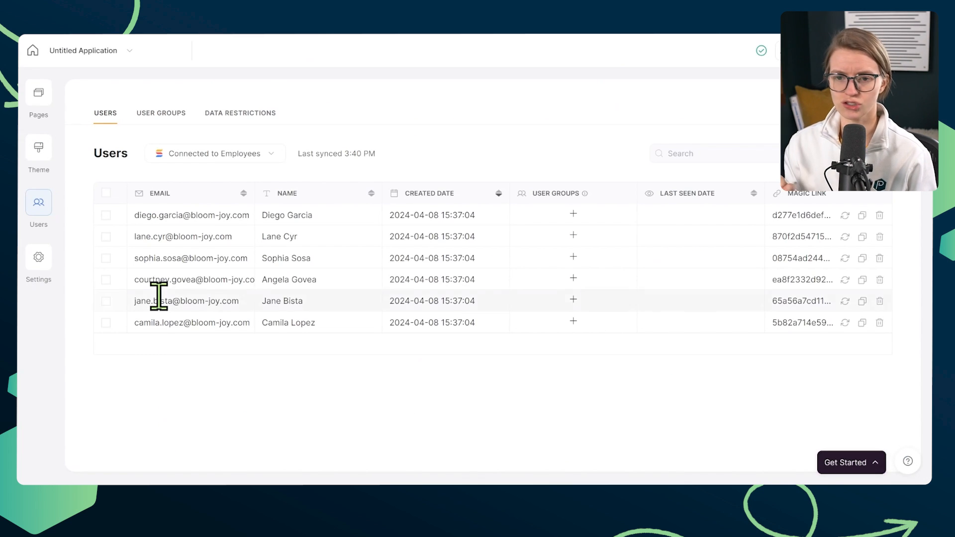
Return to the Home page and look through the suggested dynamic blocks, including the list layouts with horizontal and vertical cards.
left_click(40, 103)
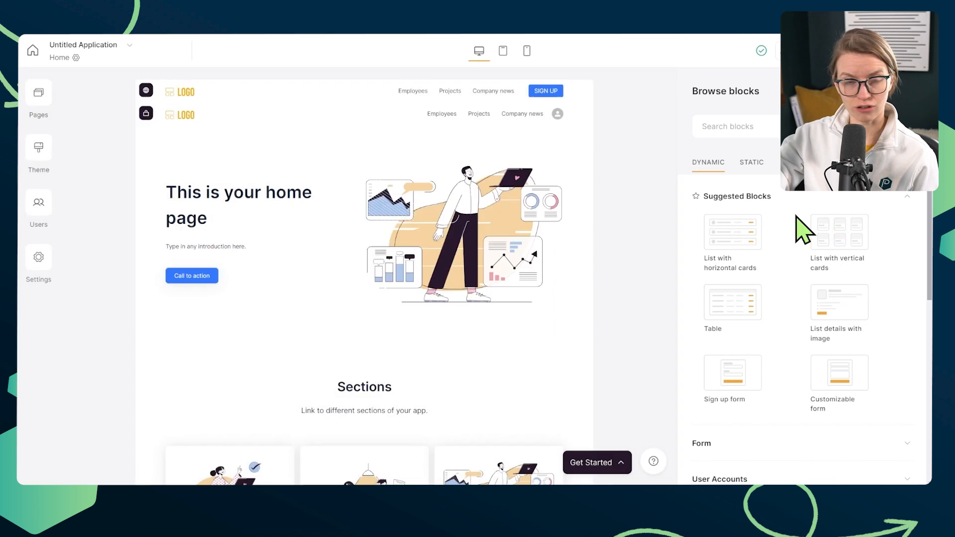
mouse_move(796, 215)
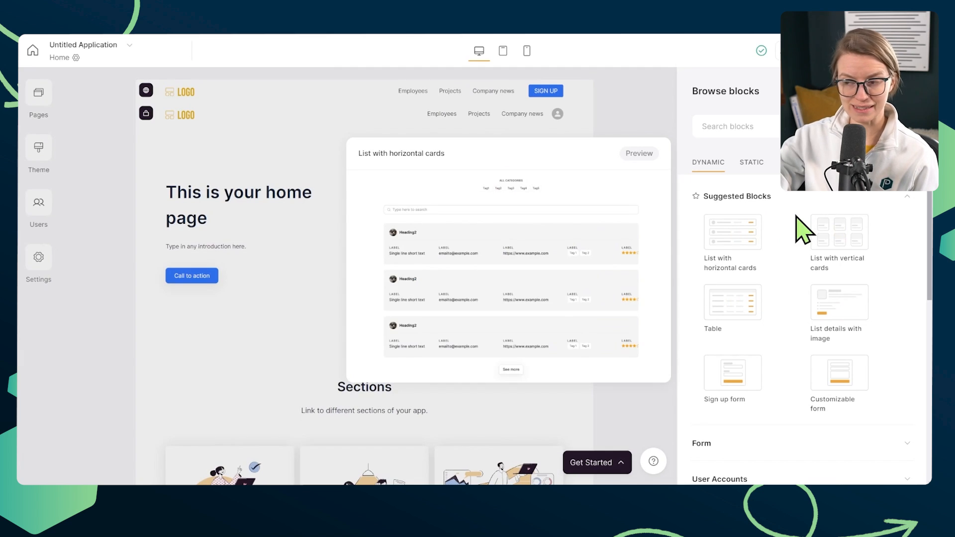
left_click(839, 233)
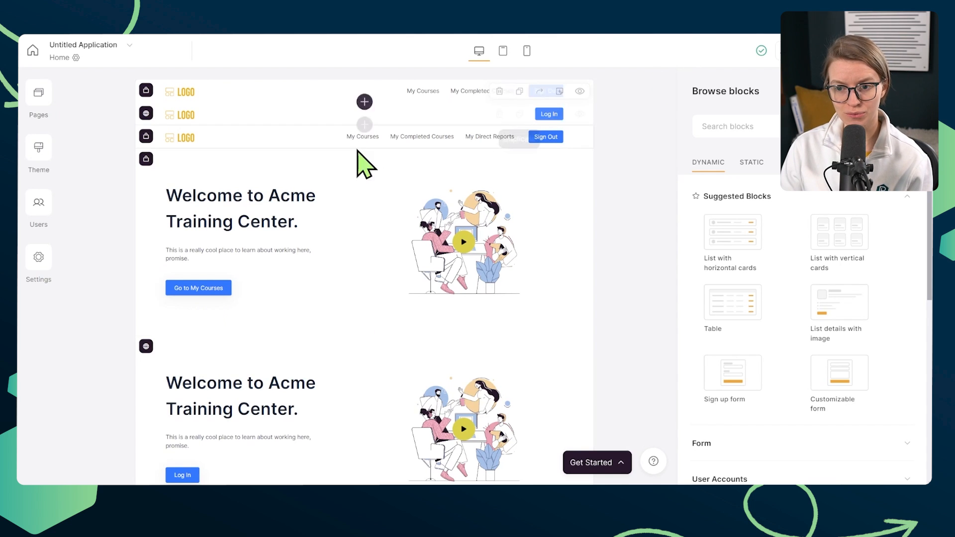
Review the Home page's logged-in and public hero blocks, and open the My Courses page.
left_click(236, 280)
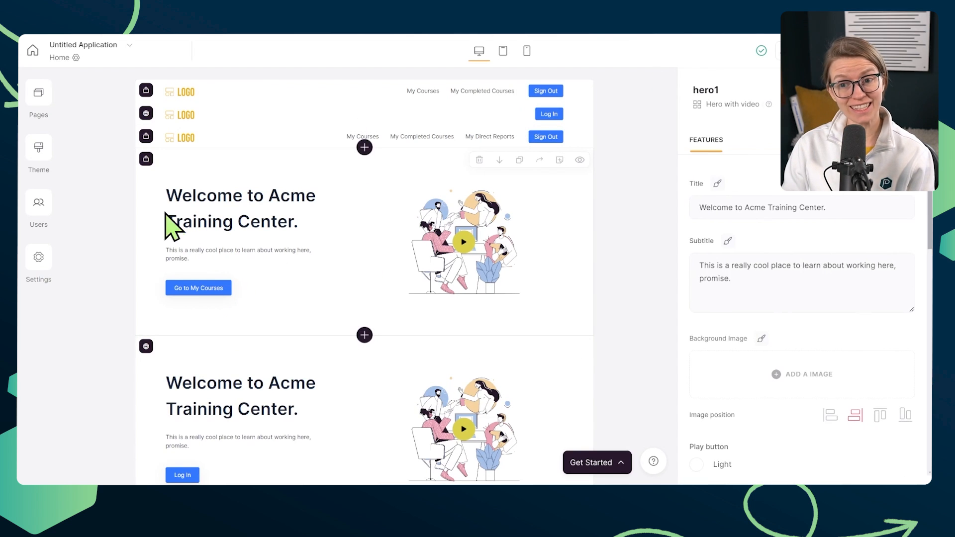
scroll(149, 299, "down", 1)
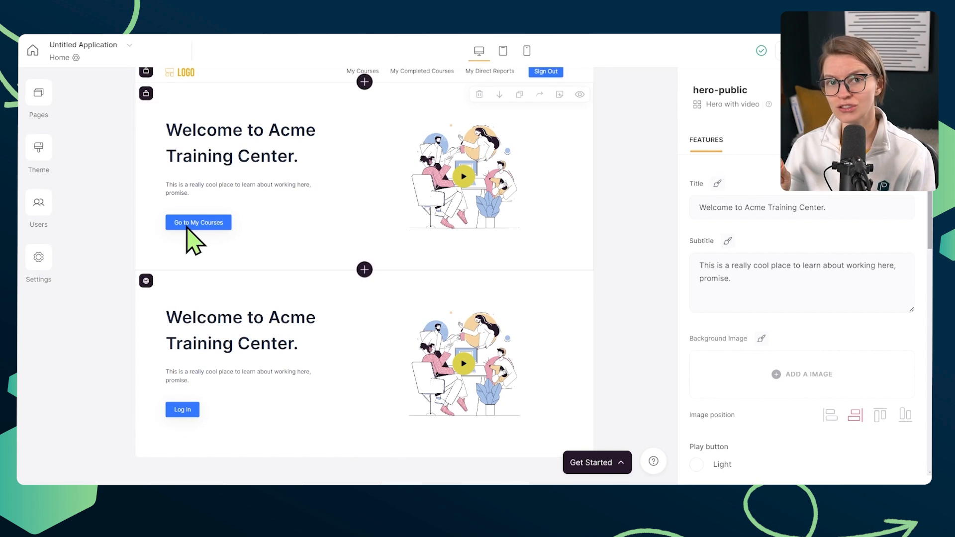
left_click(38, 97)
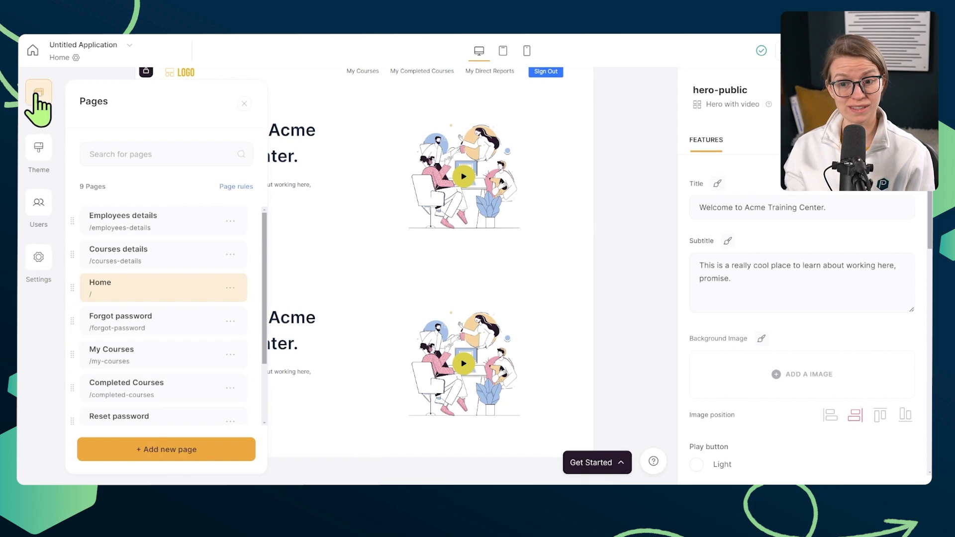
left_click(178, 366)
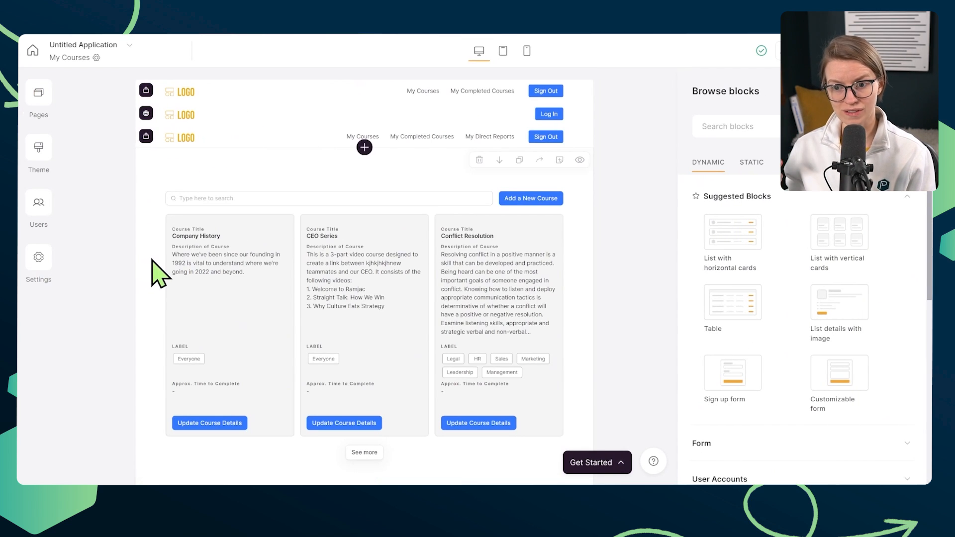
Compare the My Courses list block's source and conditional filter with the learning tracks and courses in an employee's SmartSuite record.
left_click(390, 301)
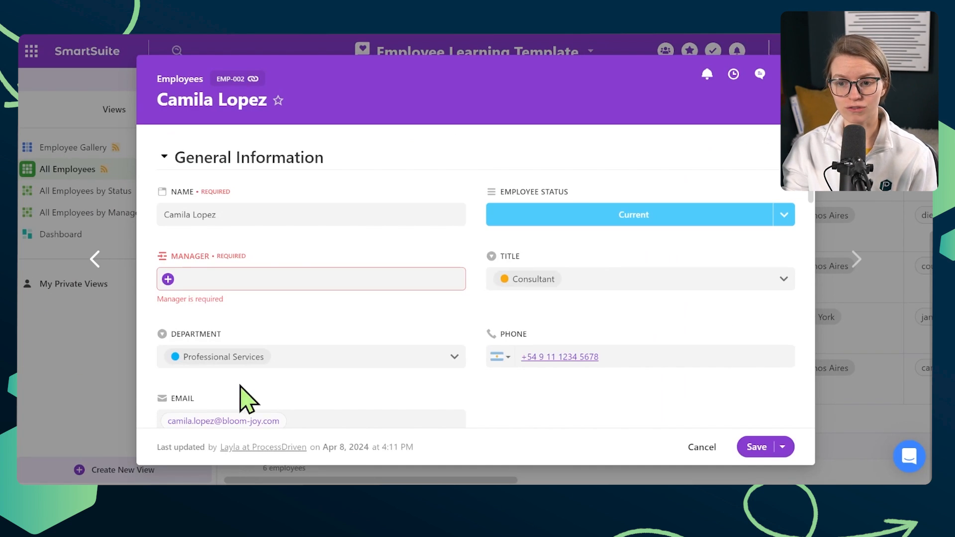
scroll(302, 354, "down", 15)
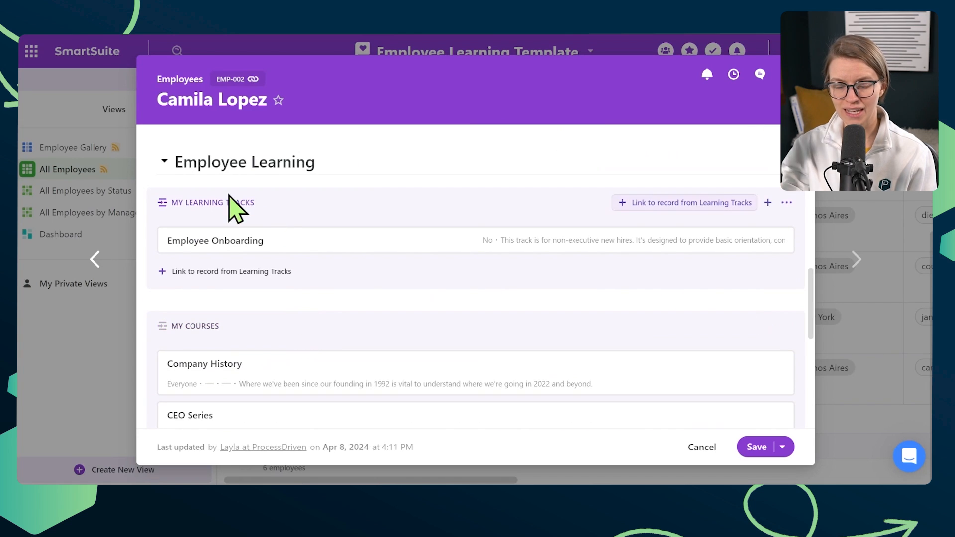
scroll(170, 401, "down", 3)
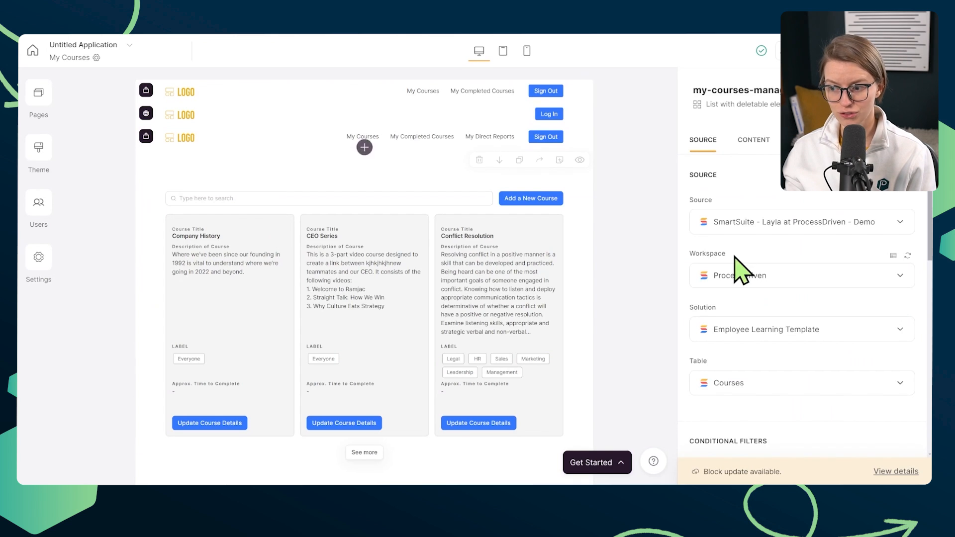
scroll(768, 284, "down", 5)
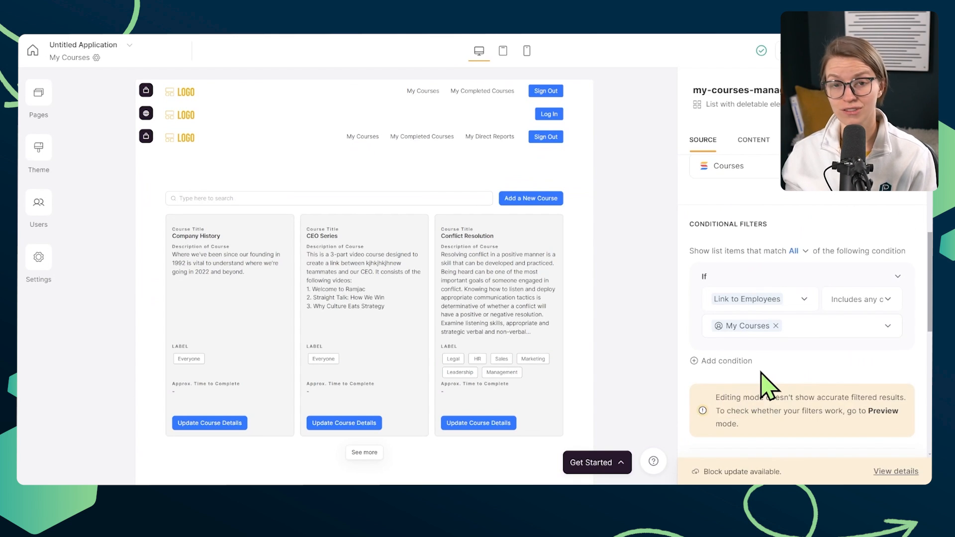
Open the Company History course record in SmartSuite and check its Link to Employees field.
left_click(33, 95)
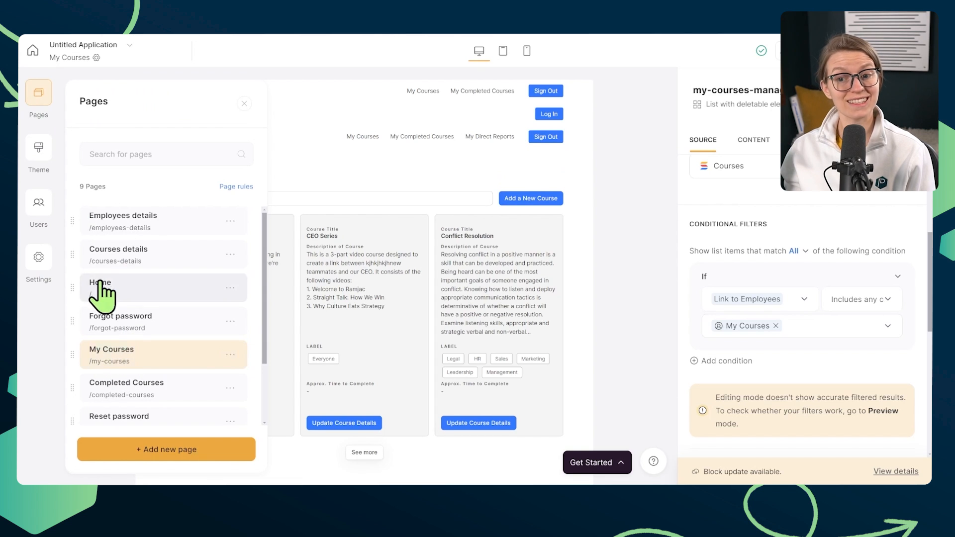
left_click(98, 262)
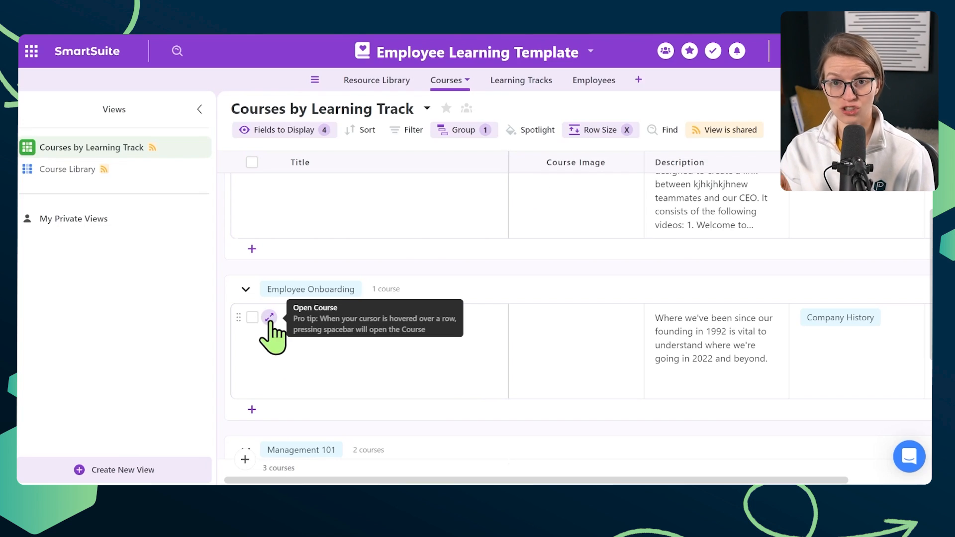
left_click(265, 321)
scroll(330, 224, "down", 10)
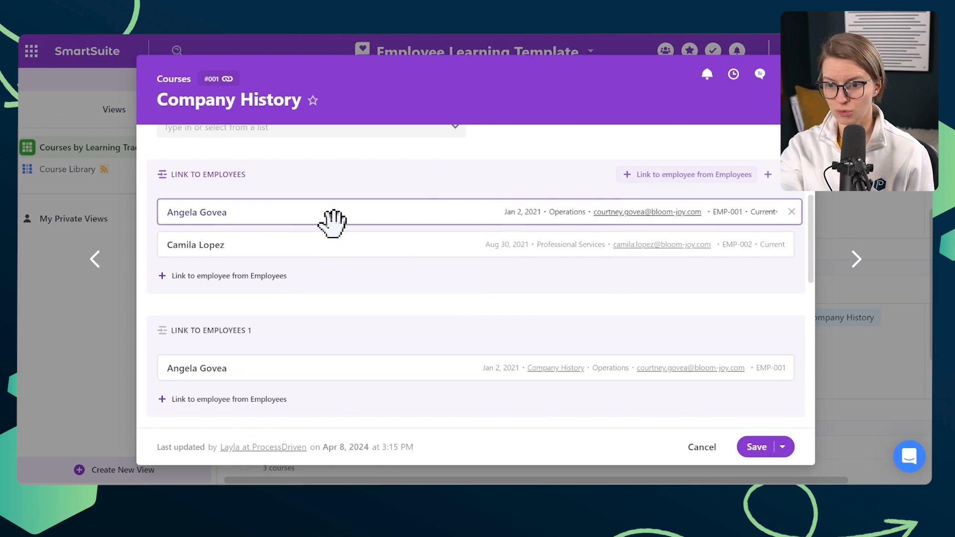
left_click(262, 280)
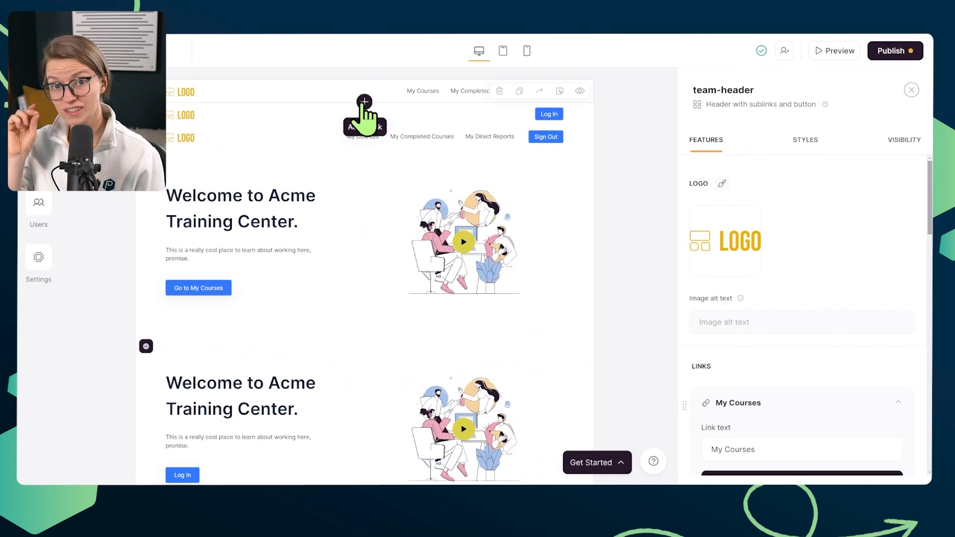
Check the visibility settings of the team-header and manager-header blocks on the Home page.
left_click(906, 144)
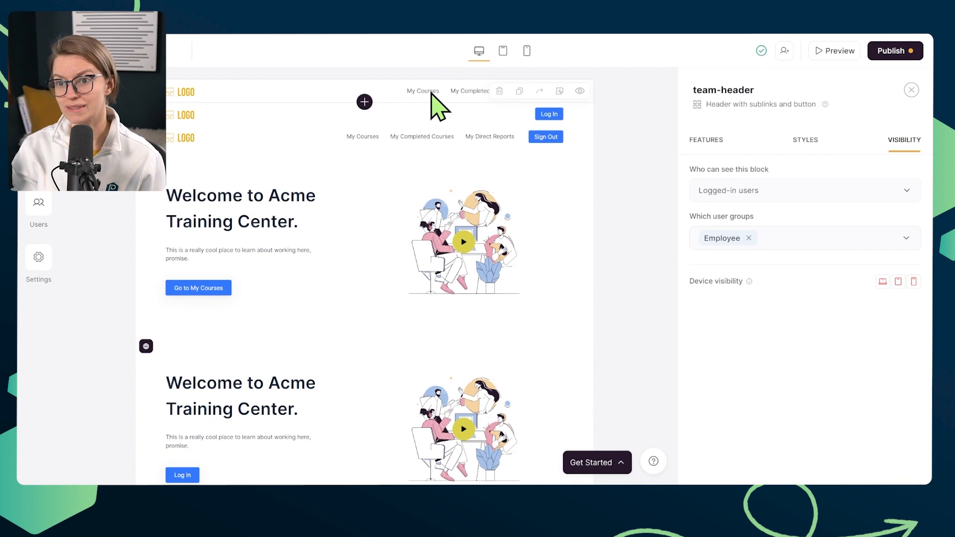
left_click(307, 146)
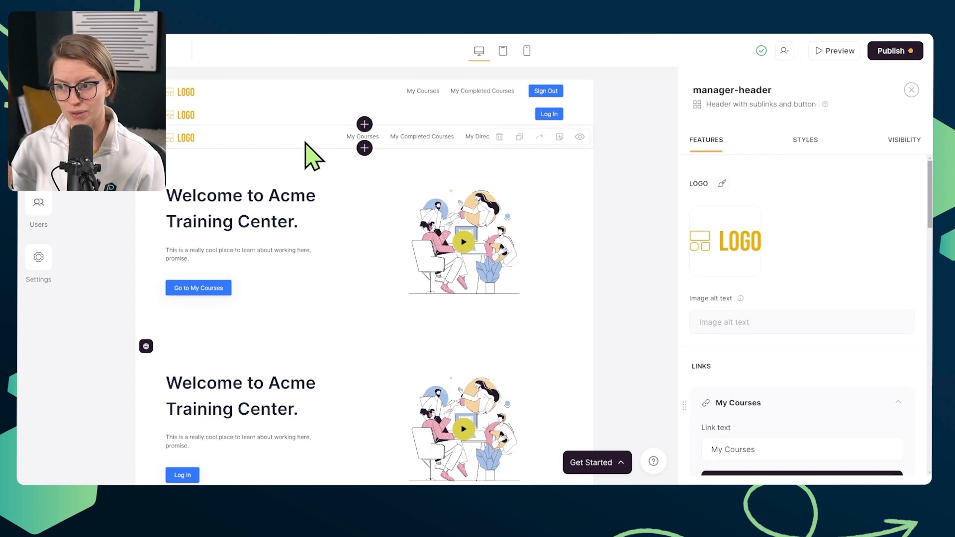
left_click(889, 146)
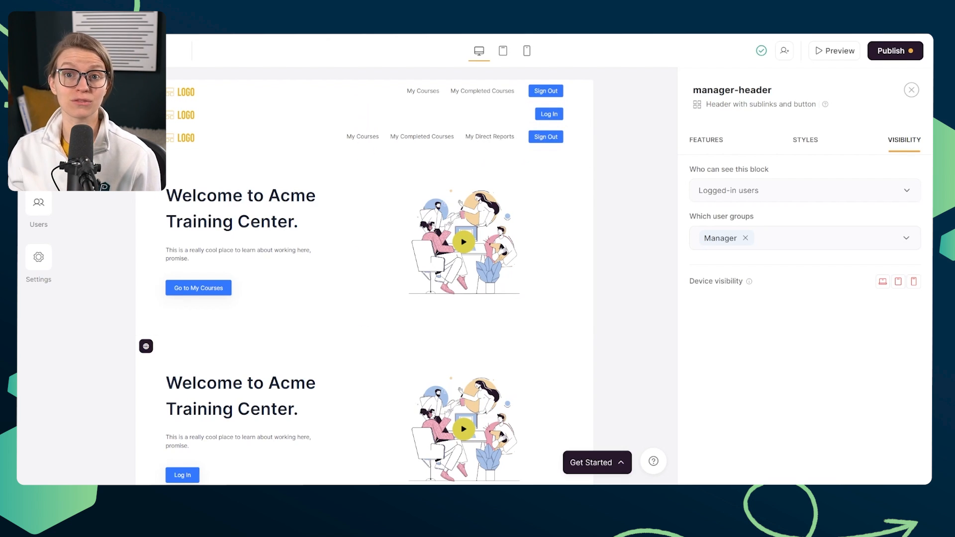
Open the My Direct Reports page and bring up the action settings of its direct-reports table block.
left_click(38, 93)
scroll(162, 288, "down", 2)
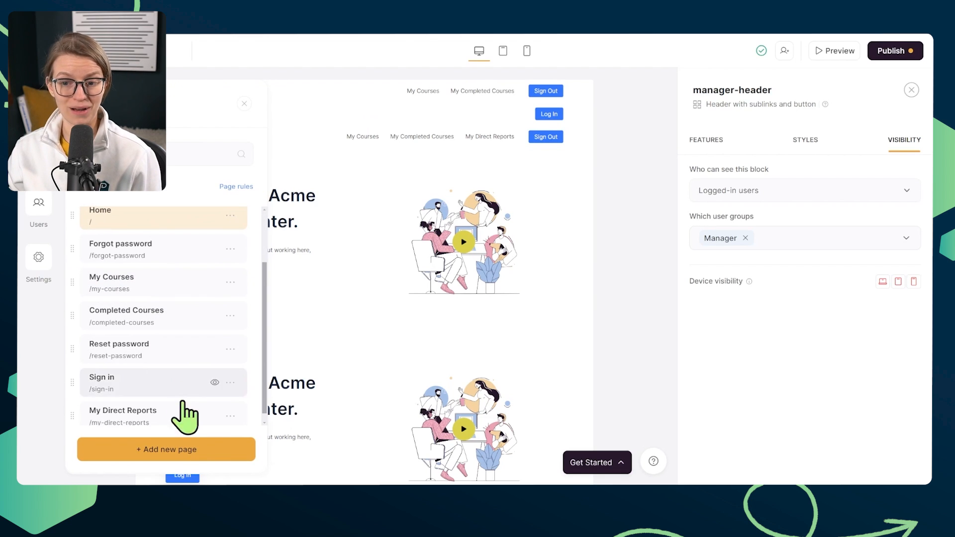
left_click(144, 412)
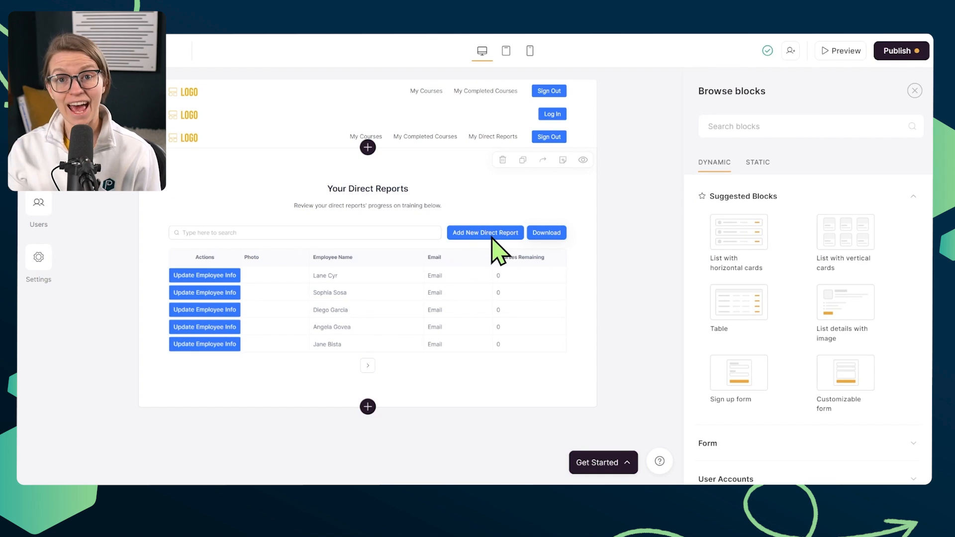
left_click(184, 281)
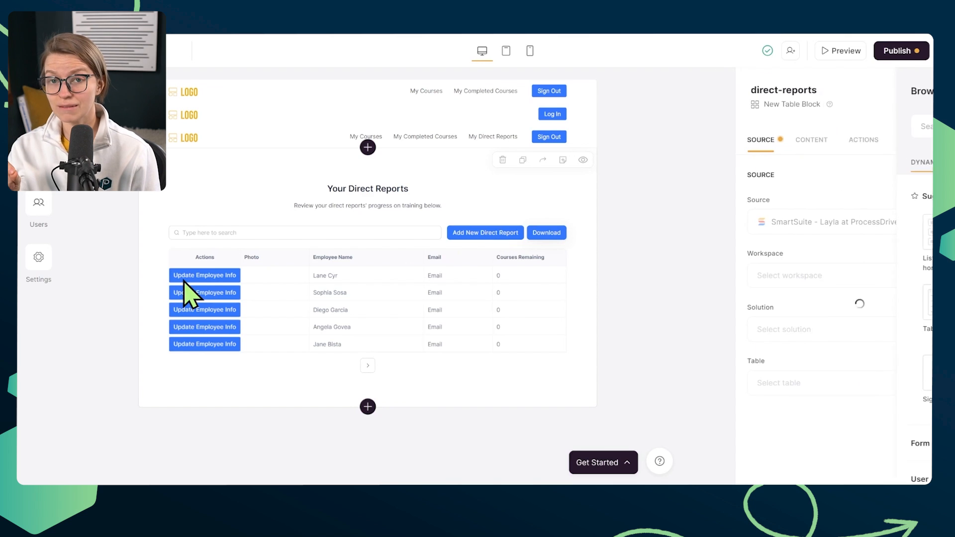
left_click(561, 233)
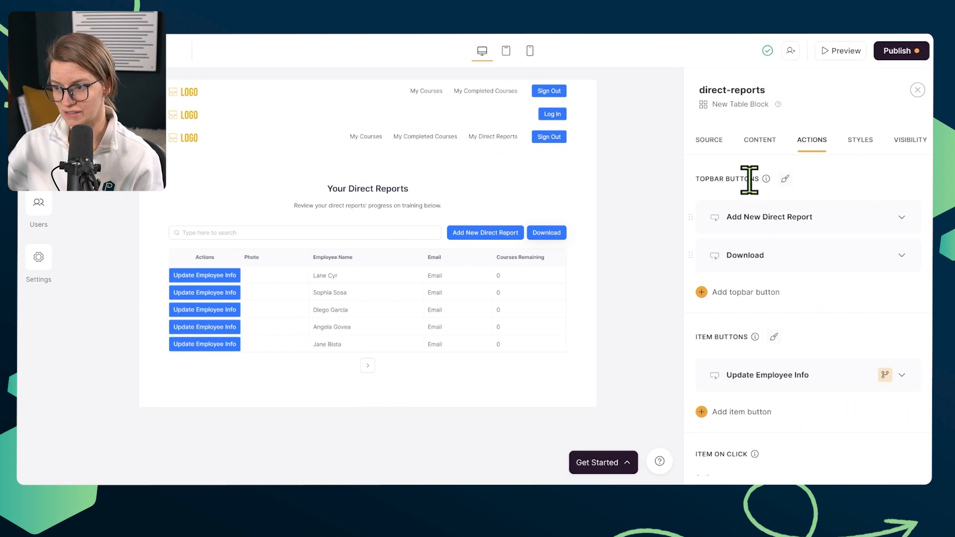
Examine the Add record fields and modal settings of the Add New Direct Report button.
left_click(901, 217)
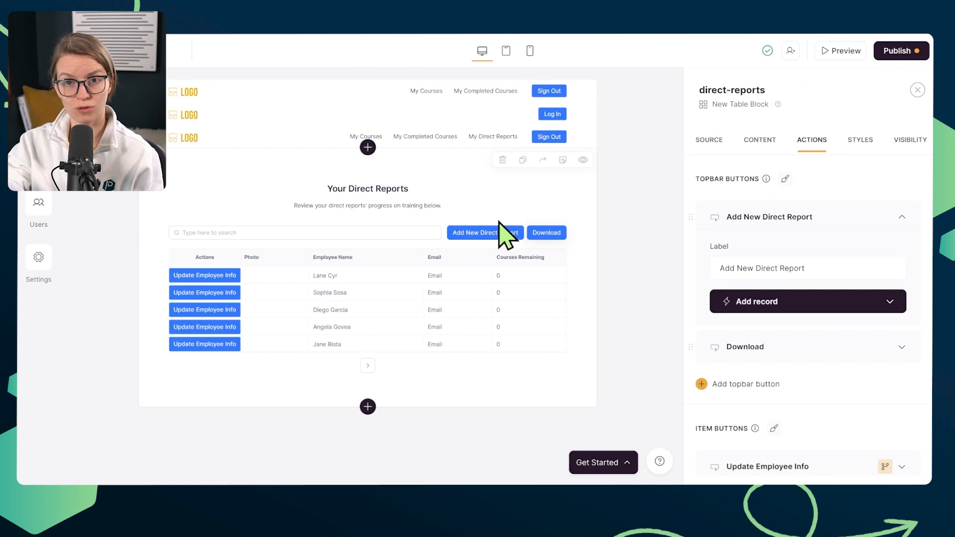
left_click(774, 304)
scroll(779, 341, "down", 5)
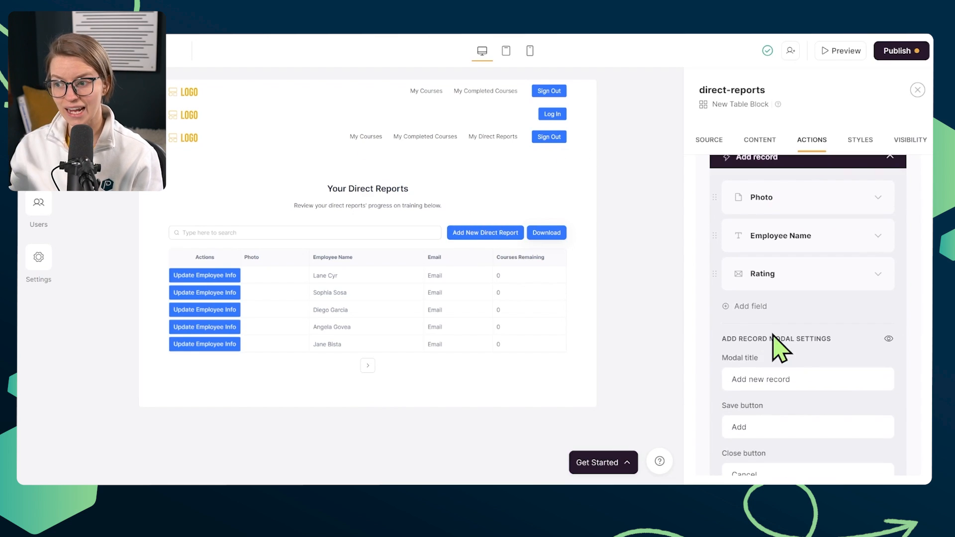
scroll(794, 363, "down", 3)
left_click_drag(847, 405, 724, 406)
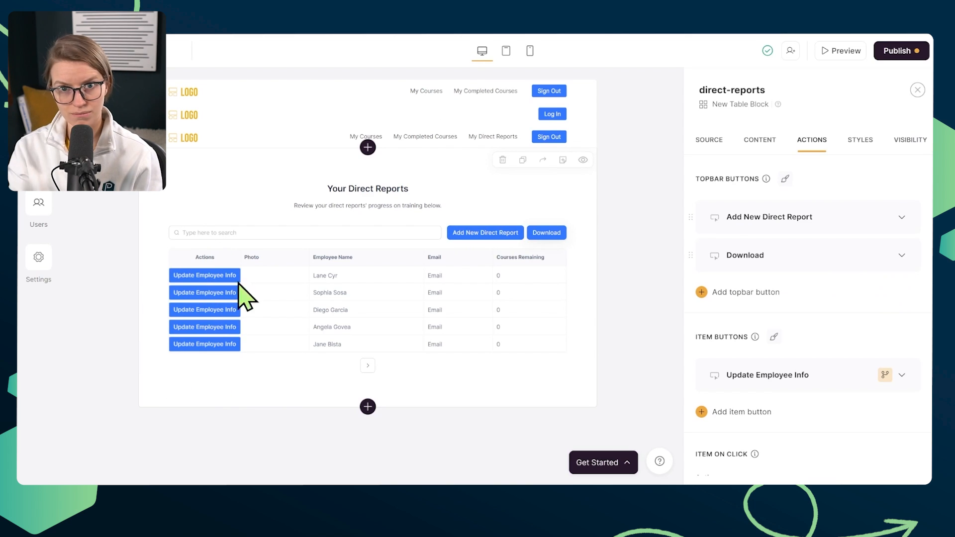
Examine the Edit record fields and modal settings of the Update Employee Info button.
left_click(846, 378)
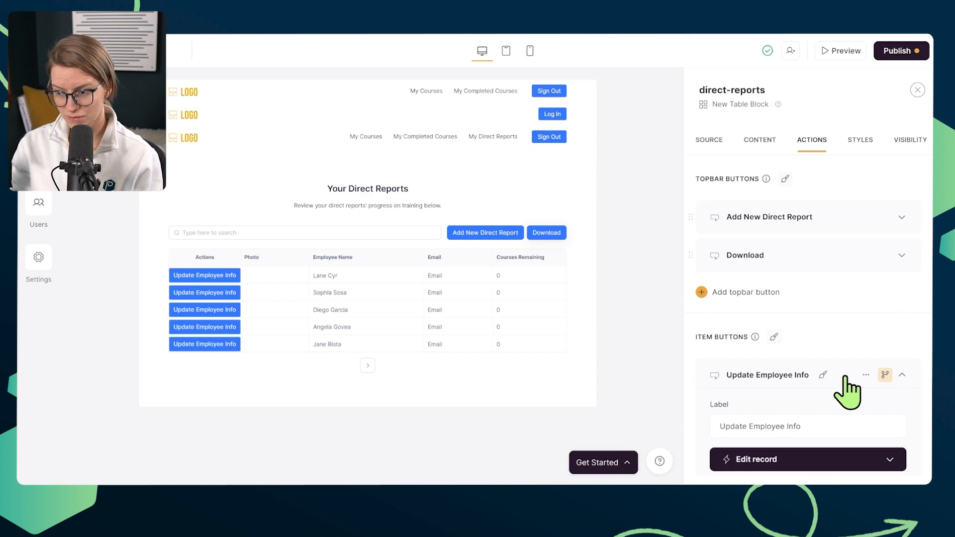
scroll(866, 370, "down", 3)
left_click(826, 318)
scroll(821, 323, "down", 3)
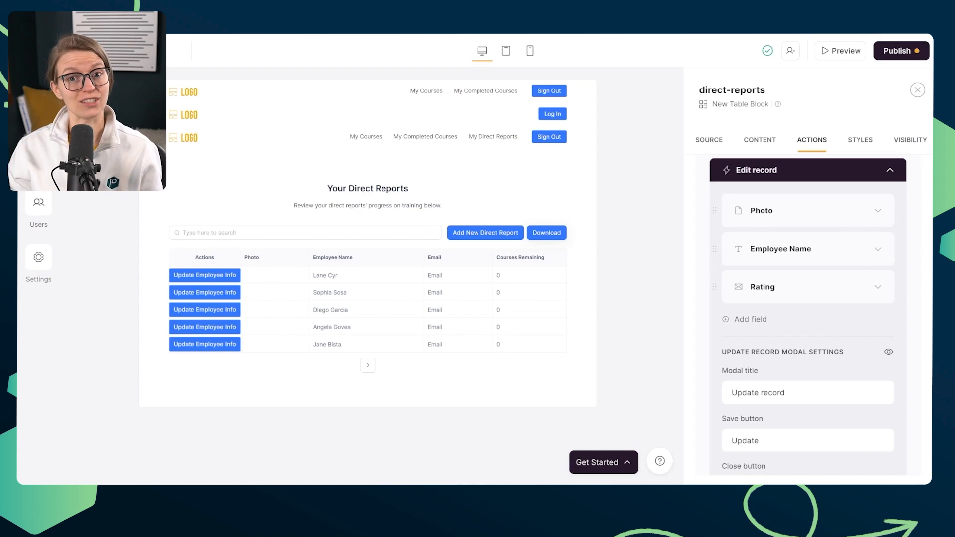
Open the application's general settings with the subdomain and favicon options.
left_click(38, 256)
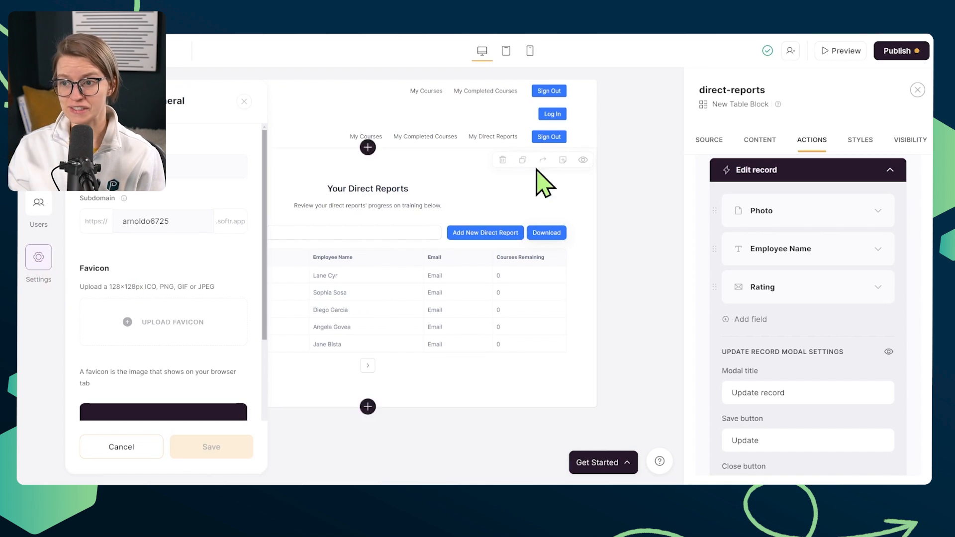